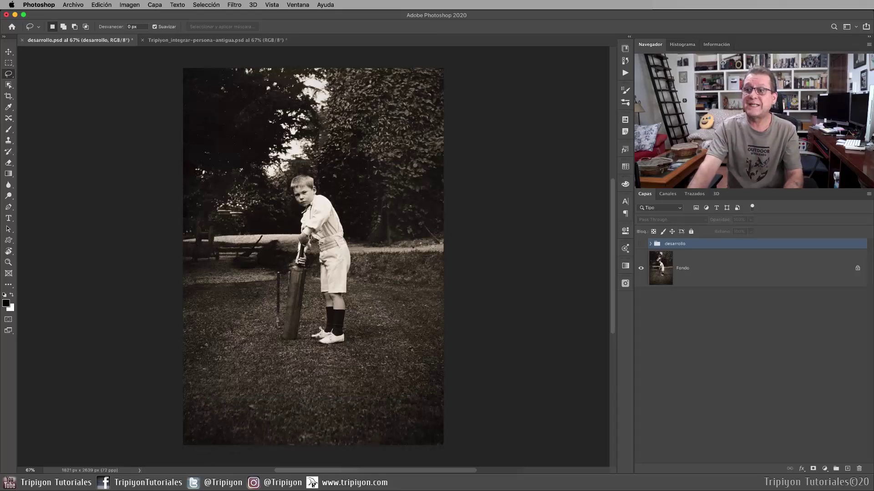
# Show the desarrollo group to preview the catcher composite, then switch to the original boy photo.
pyautogui.click(641, 244)
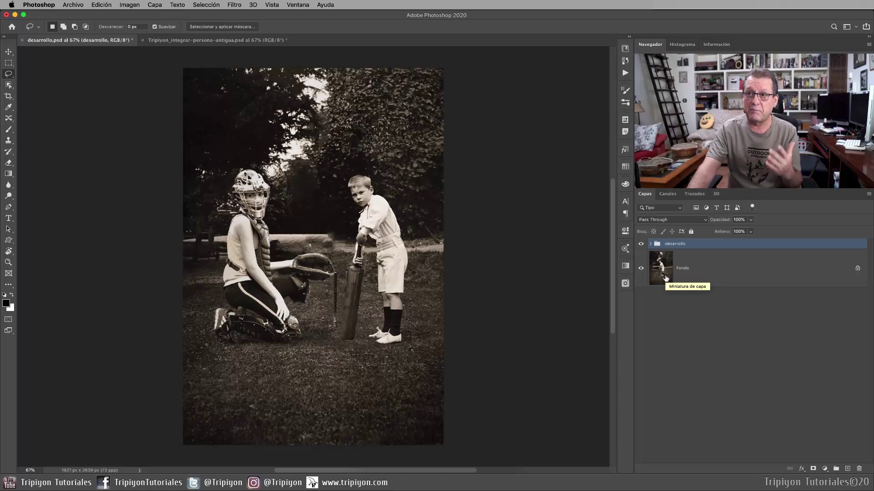
pyautogui.click(240, 39)
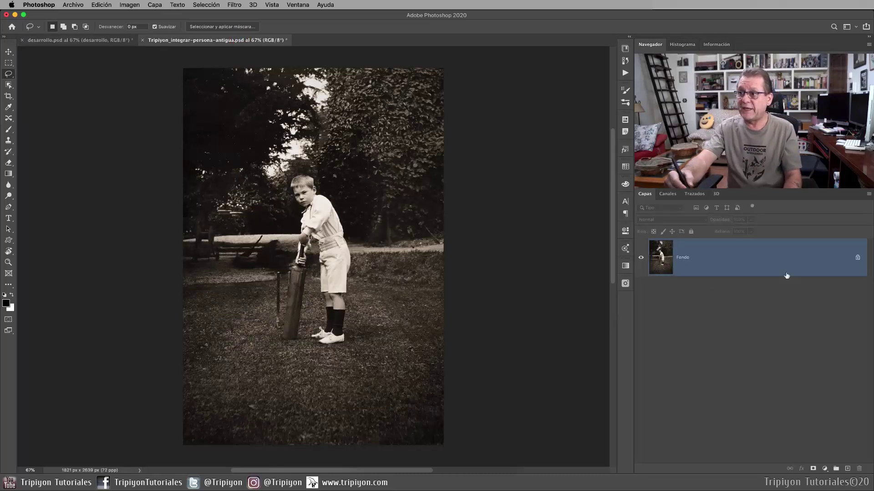
# Create a Fondo copy layer above the original background layer.
pyautogui.moveTo(726, 266)
pyautogui.mouseDown()
pyautogui.moveTo(833, 461)
pyautogui.moveTo(846, 468)
pyautogui.mouseUp()
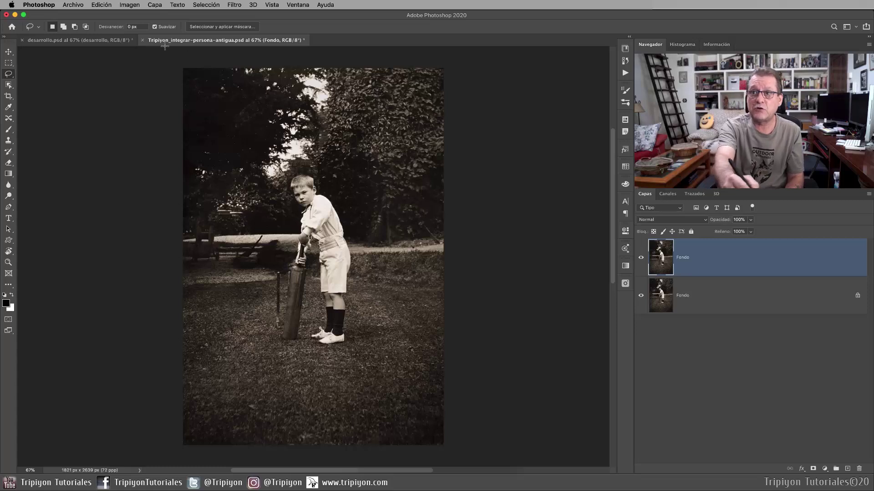
pyautogui.click(207, 6)
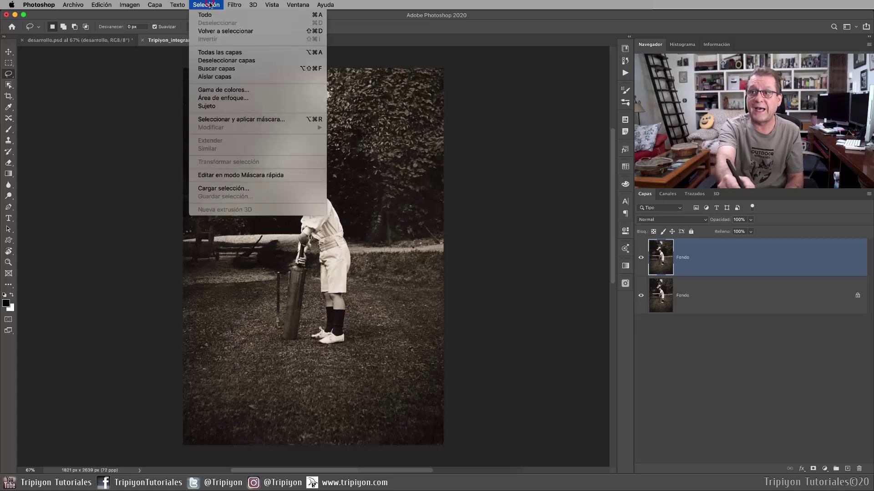
# Use Selección > Sujeto to select the boy, his bat and the stump automatically.
pyautogui.click(232, 107)
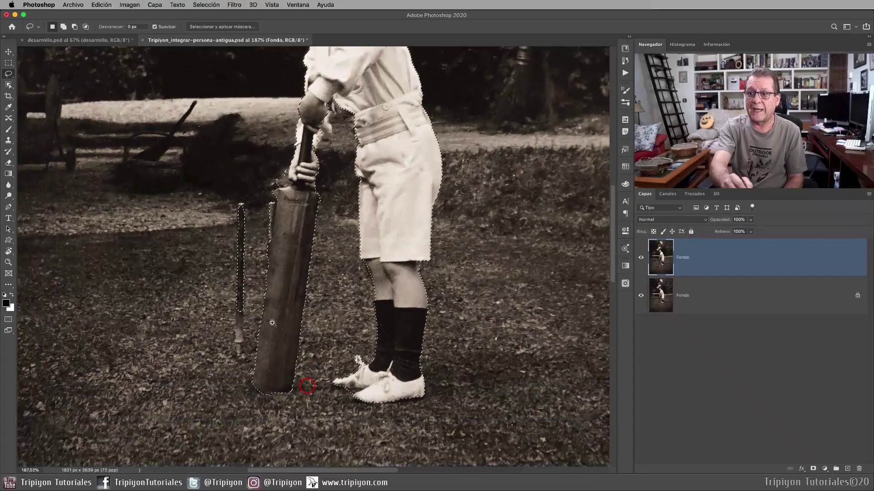
# Add the stump's base to the subject selection with the Lasso.
pyautogui.moveTo(268, 327); pyautogui.dragTo(295, 328)
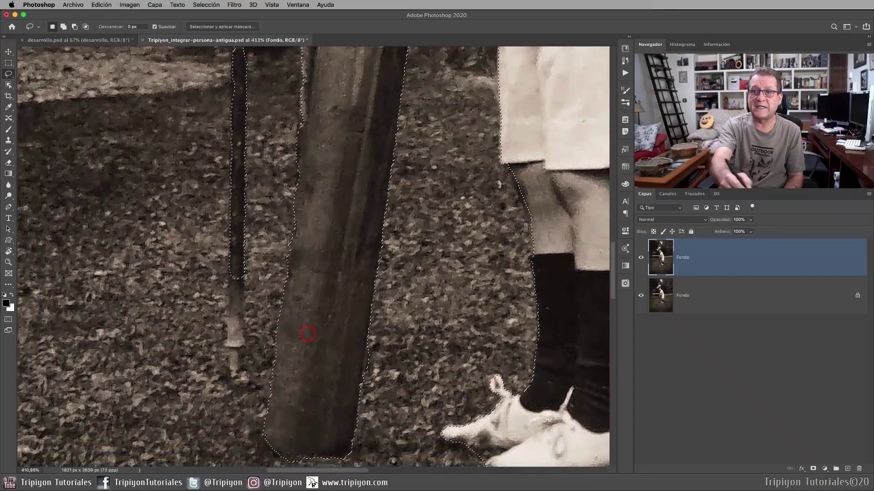
pyautogui.press('l')
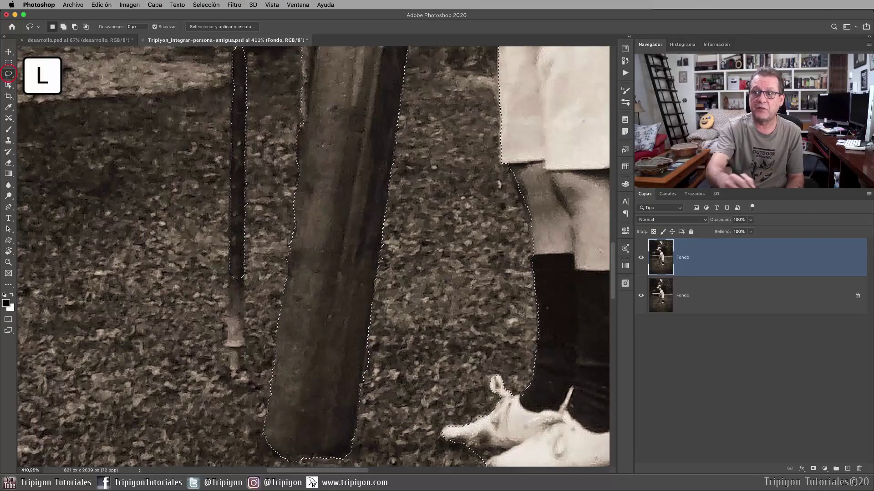
pyautogui.moveTo(228, 278)
pyautogui.mouseDown()
pyautogui.moveTo(232, 331)
pyautogui.moveTo(243, 349)
pyautogui.moveTo(241, 318)
pyautogui.mouseUp()
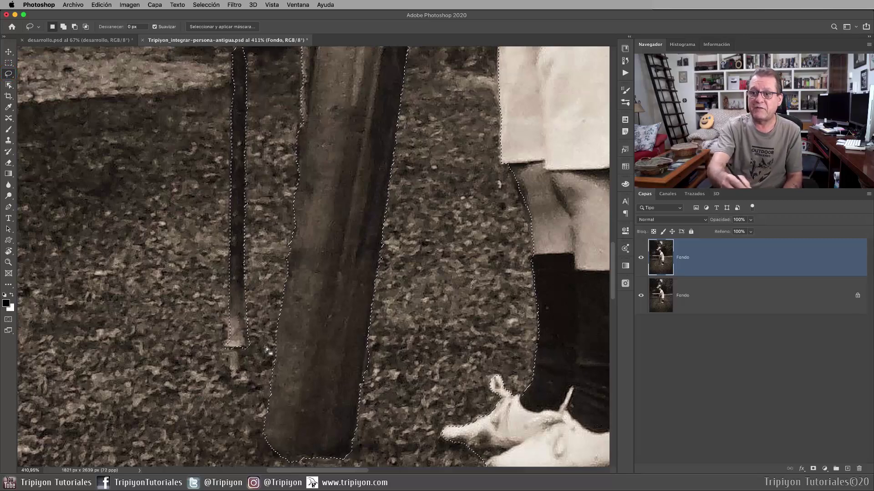
pyautogui.moveTo(275, 412); pyautogui.dragTo(311, 352)
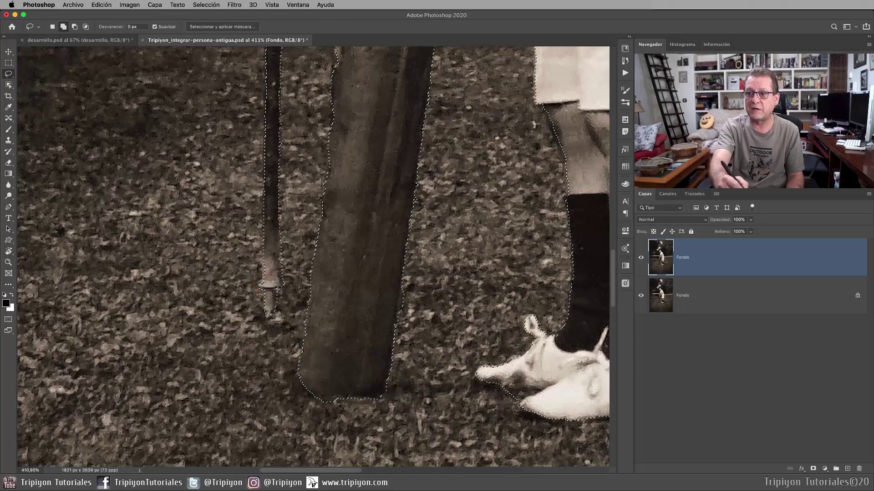
pyautogui.click(277, 303)
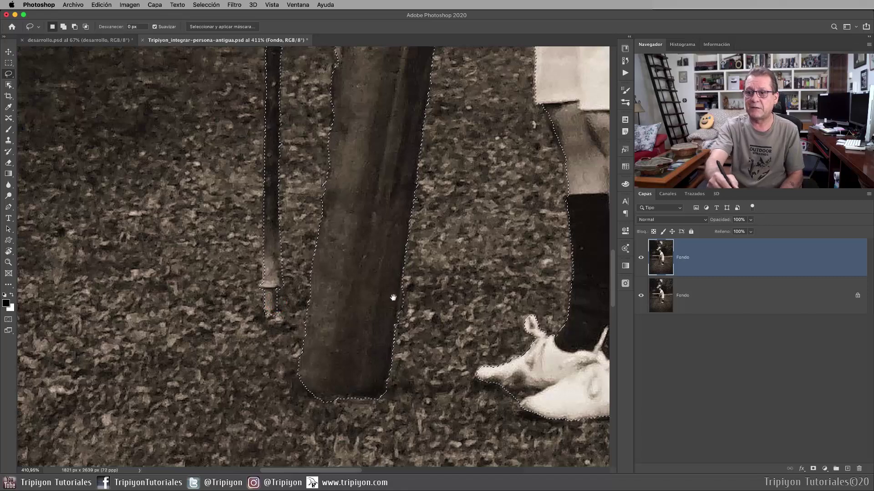
pyautogui.hscroll(5, 441, 296)
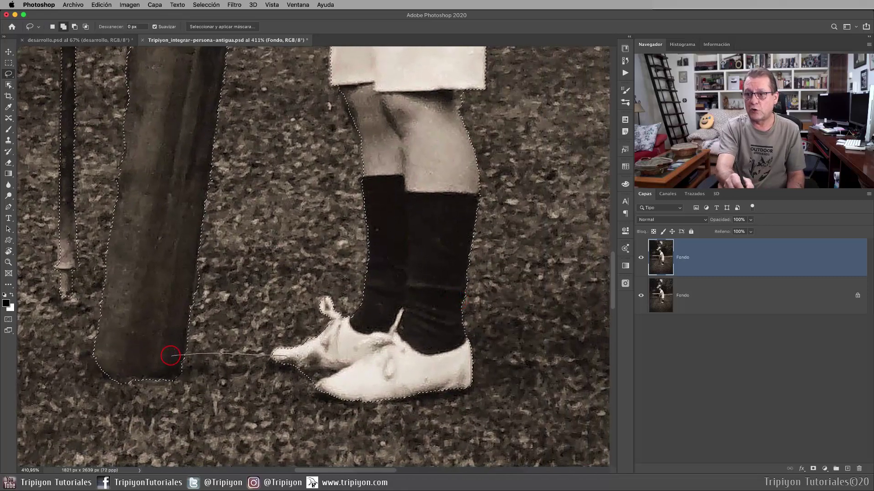
# Add the ground between bat and shoes and the shoe shadow to the selection.
pyautogui.moveTo(137, 343)
pyautogui.mouseDown()
pyautogui.moveTo(184, 387)
pyautogui.moveTo(182, 364)
pyautogui.mouseUp()
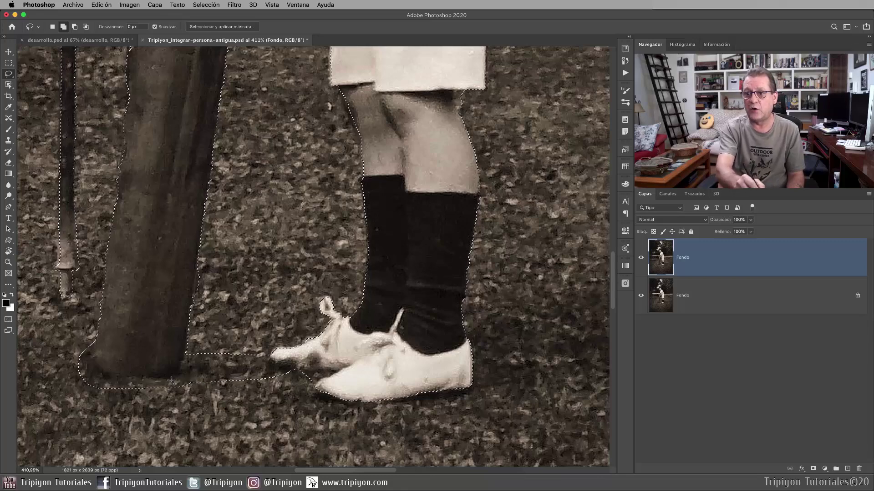
pyautogui.scroll(-3, 499, 352)
pyautogui.scroll(-3, 482, 333)
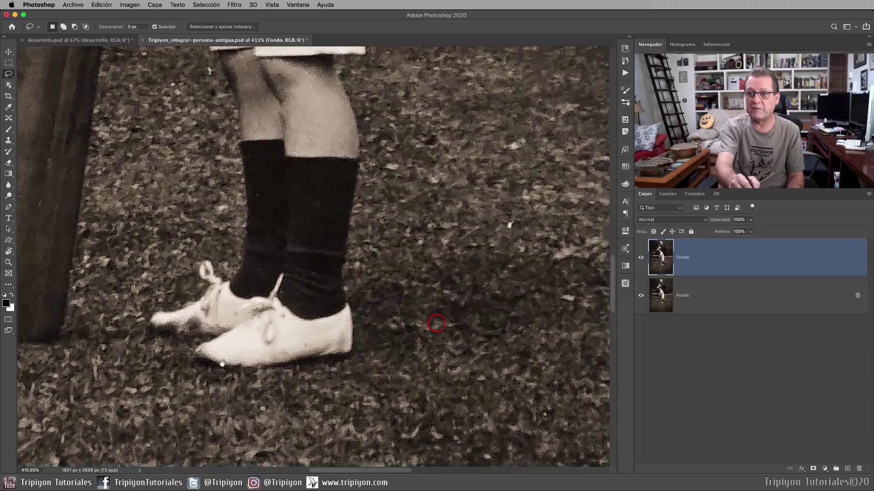
pyautogui.scroll(-1, 469, 319)
pyautogui.scroll(-3, 452, 300)
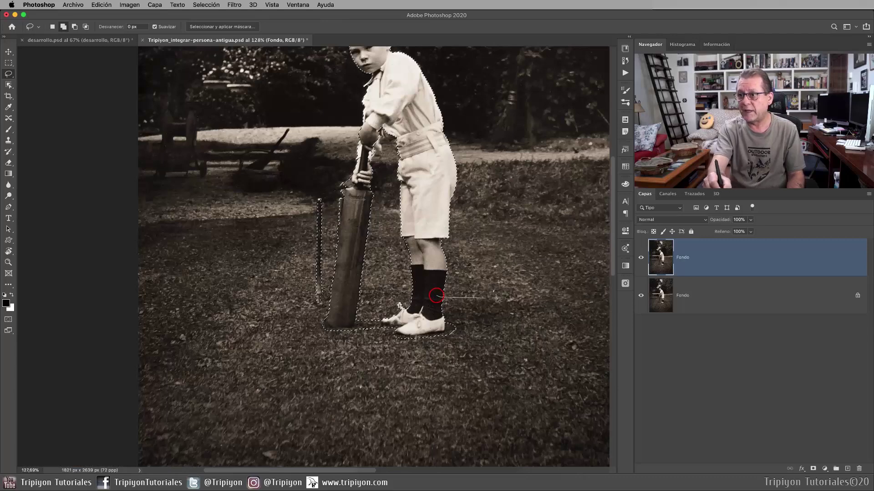
pyautogui.moveTo(424, 302); pyautogui.dragTo(446, 296)
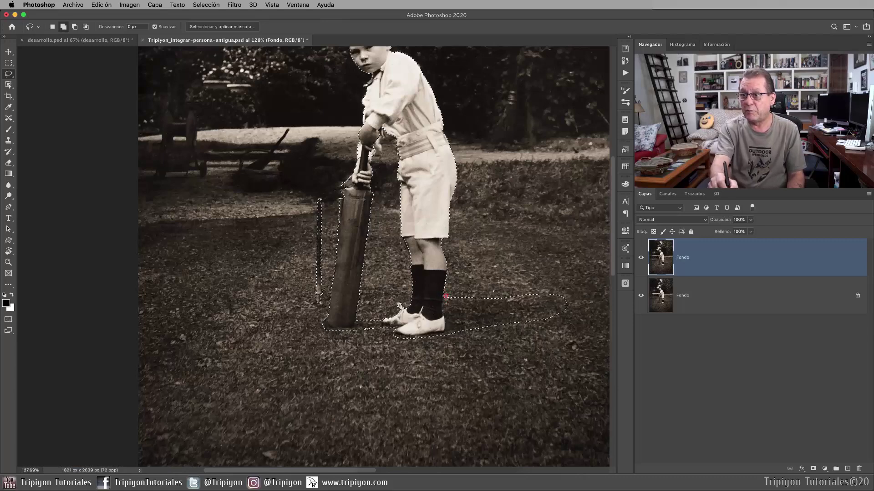
pyautogui.scroll(2, 514, 300)
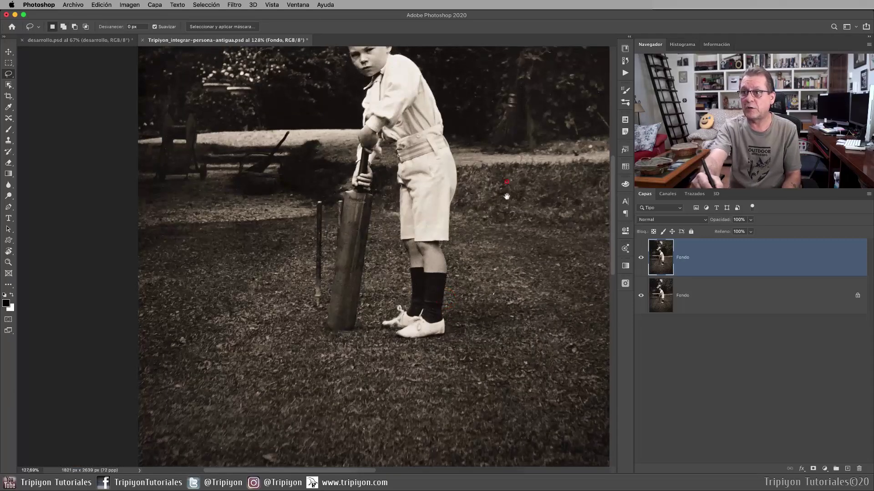
pyautogui.scroll(3, 496, 296)
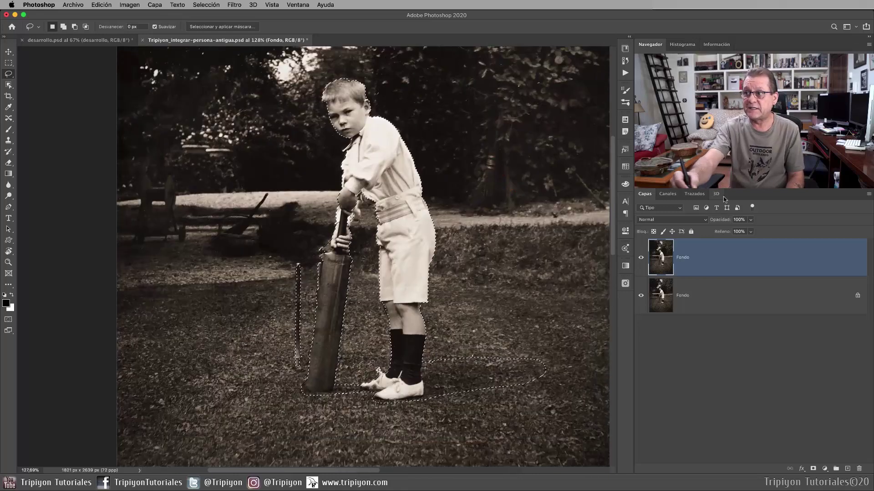
pyautogui.scroll(-2, 364, 218)
pyautogui.click(370, 216)
pyautogui.moveTo(354, 222); pyautogui.dragTo(344, 222)
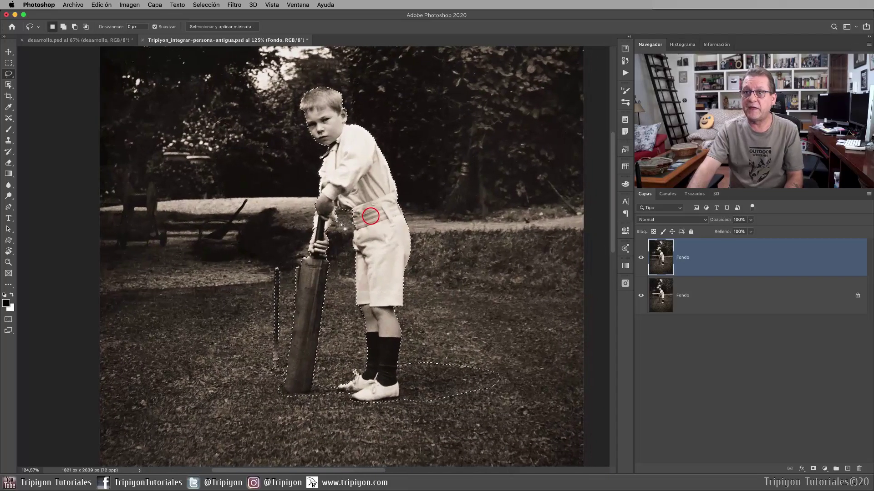
# Copy the selection to a new layer, check it on its own, and name it 'niño'.
pyautogui.click(154, 4)
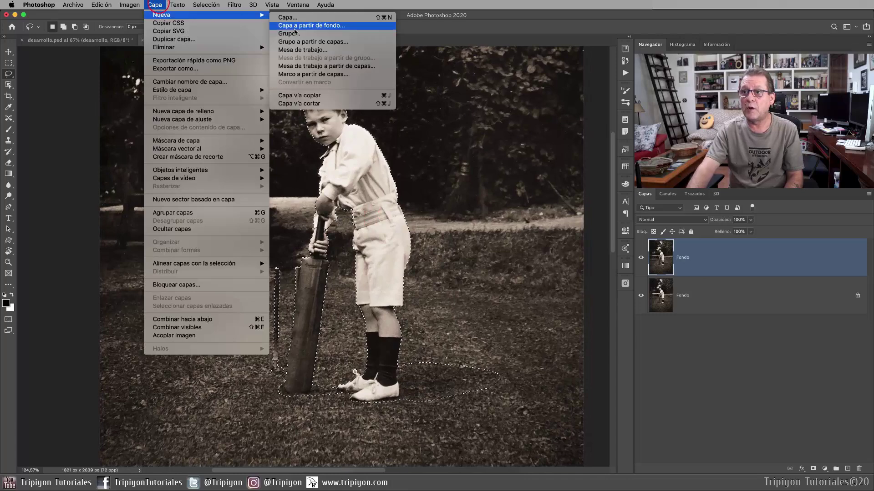
pyautogui.click(327, 96)
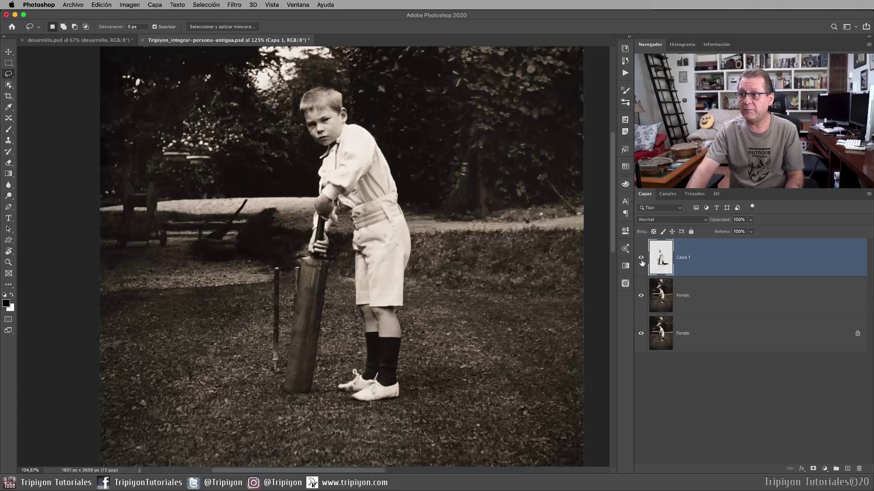
pyautogui.keyDown('alt'); pyautogui.click(641, 258); pyautogui.keyUp('alt')
pyautogui.keyDown('alt'); pyautogui.click(641, 259); pyautogui.keyUp('alt')
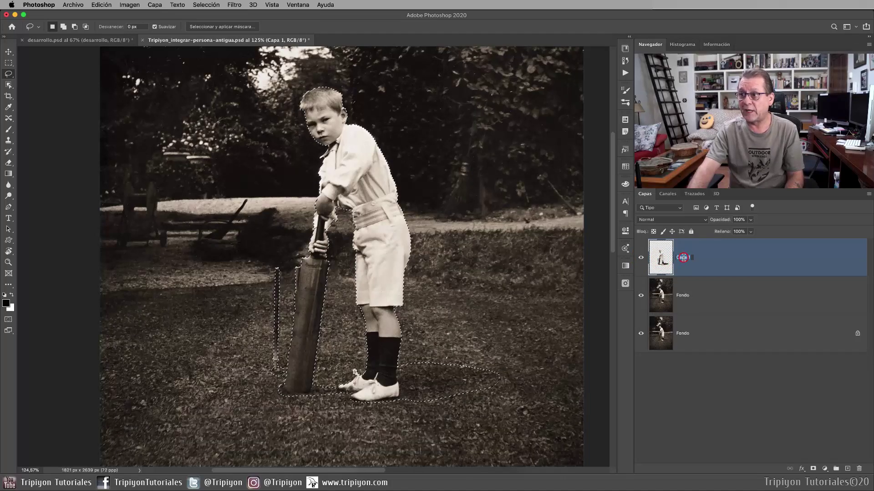
pyautogui.write('niño')
pyautogui.press('Return')
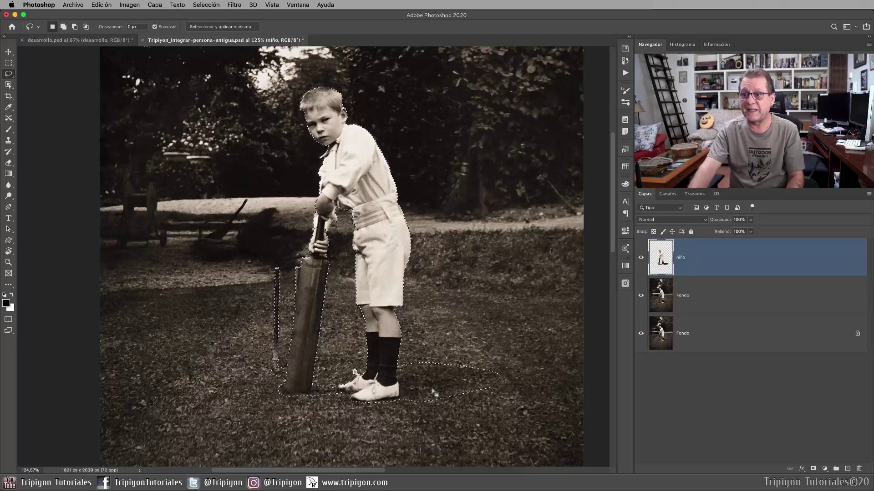
# Expand the boy selection by 20 pixels.
pyautogui.click(209, 5)
pyautogui.moveTo(225, 128)
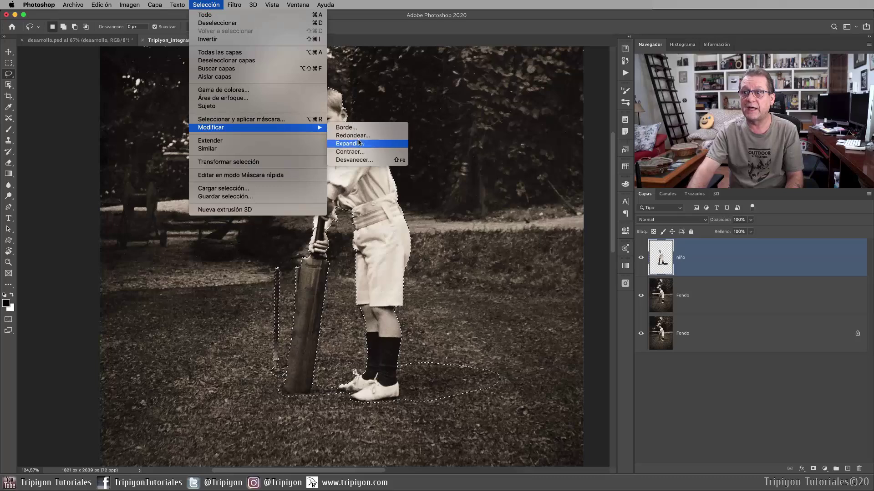
pyautogui.click(358, 142)
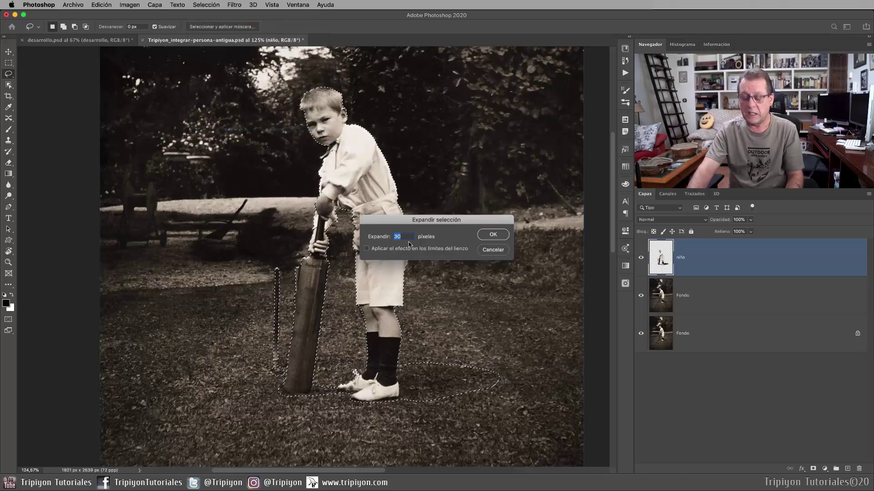
pyautogui.write('20')
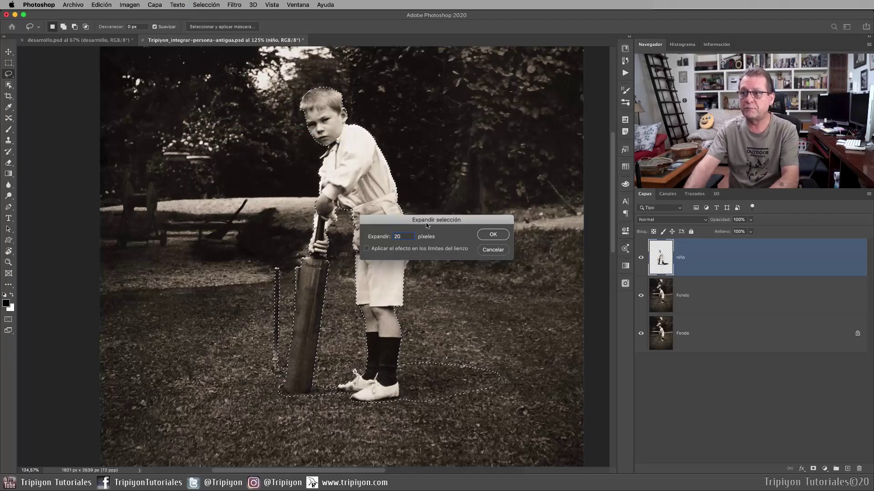
pyautogui.click(496, 234)
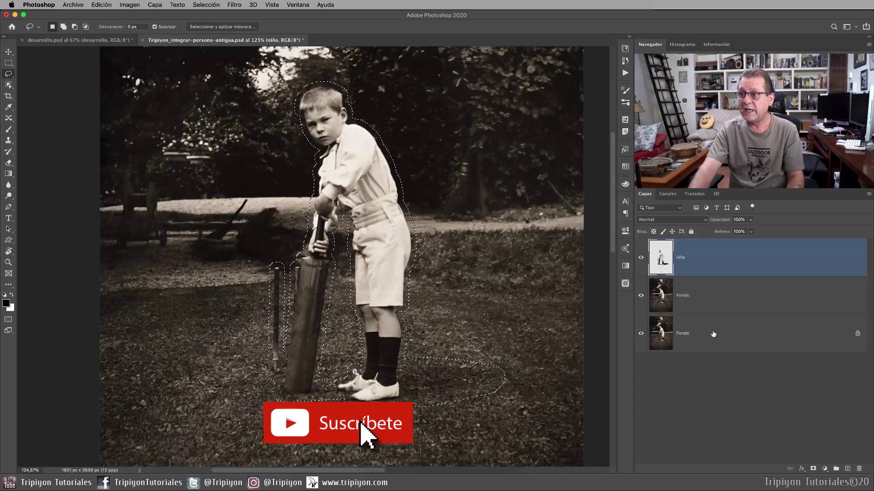
# Make the Fondo copy layer active and restore the selection with the whole photo in view.
pyautogui.click(734, 295)
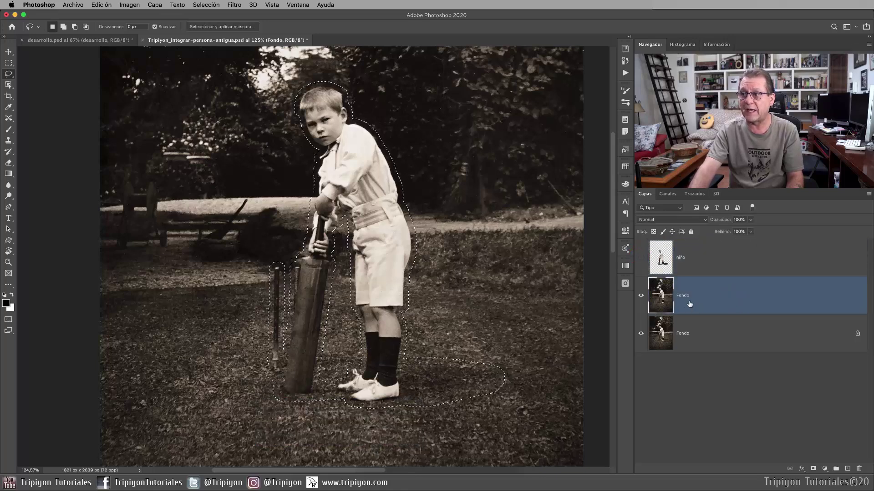
pyautogui.hotkey('ctrl', 'd')
pyautogui.scroll(-2, 485, 307)
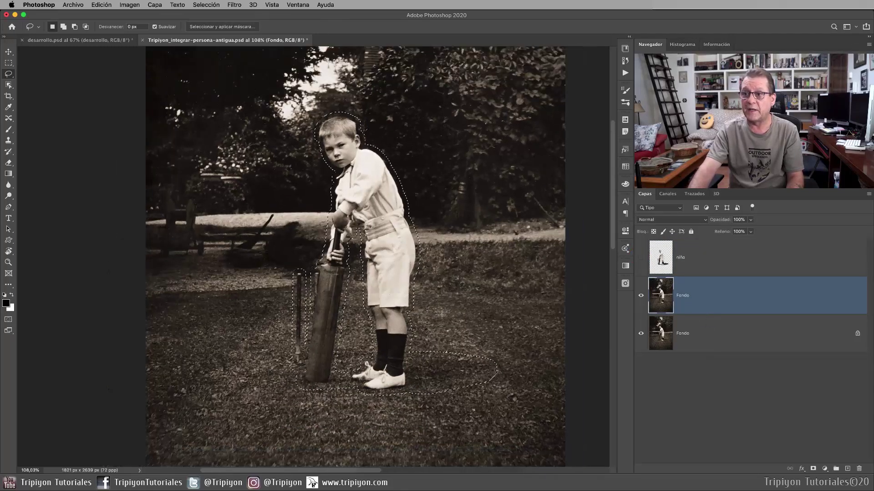
pyautogui.moveTo(485, 307); pyautogui.dragTo(437, 309)
pyautogui.hotkey('ctrl', 'shift', 'd')
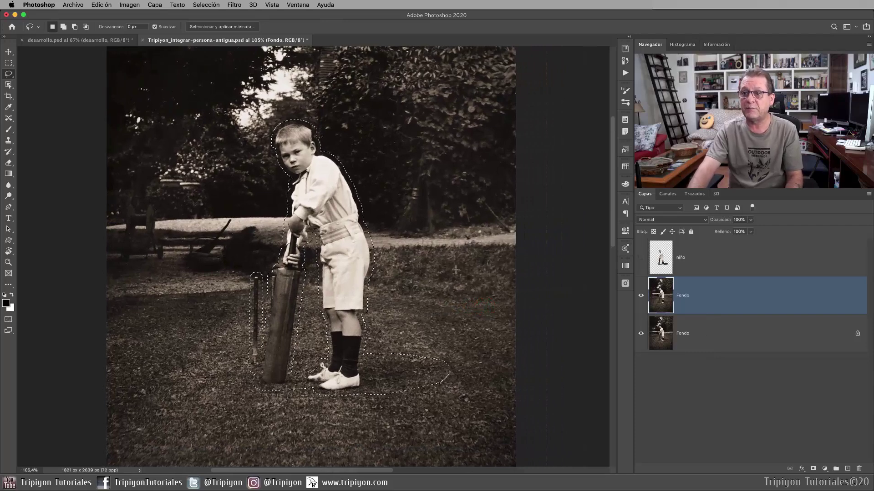
pyautogui.click(99, 5)
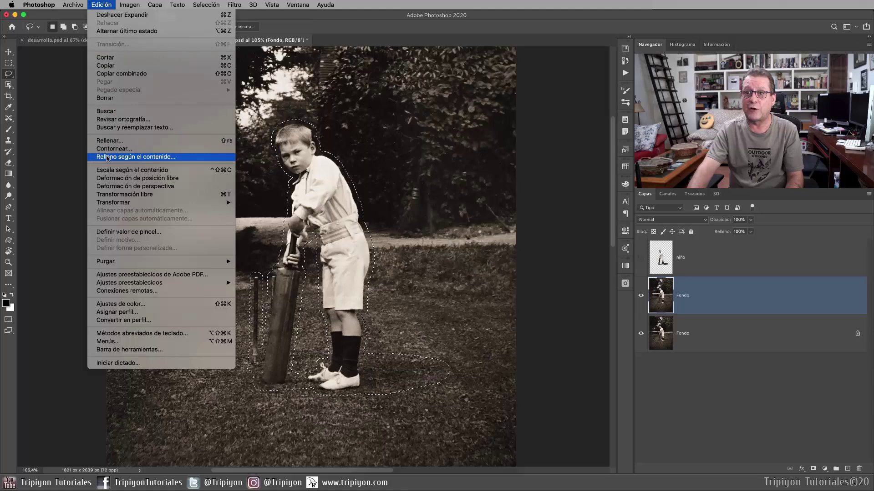
# Content-aware fill the selection onto a new layer, replacing the boy with grass and garden.
pyautogui.click(107, 157)
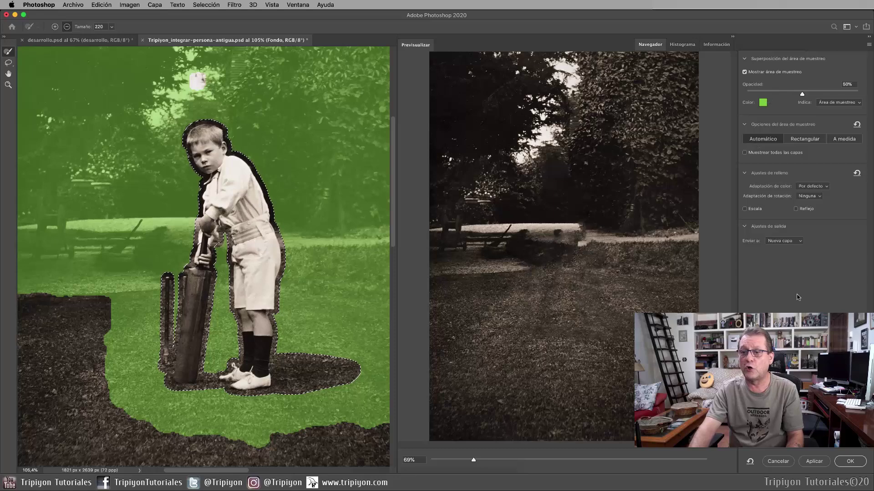
pyautogui.click(849, 461)
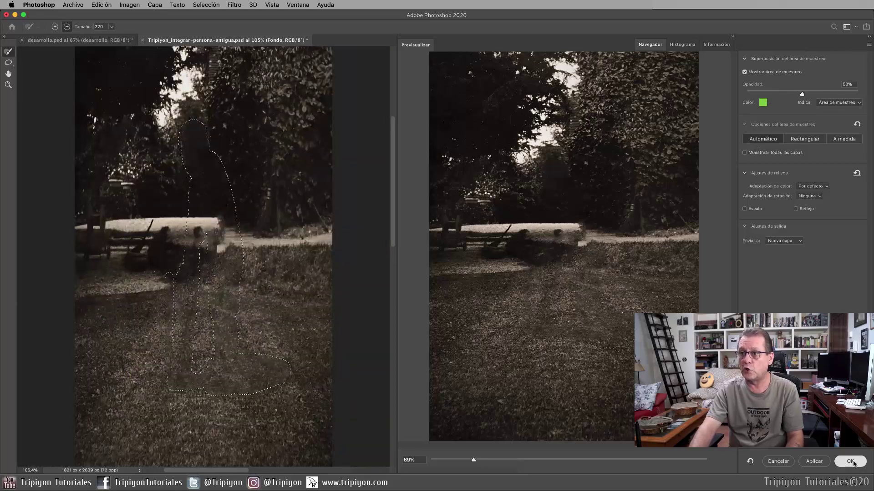
# Deselect, inspect the filled grass up close, and merge the fill layer into Fondo copy.
pyautogui.click(206, 5)
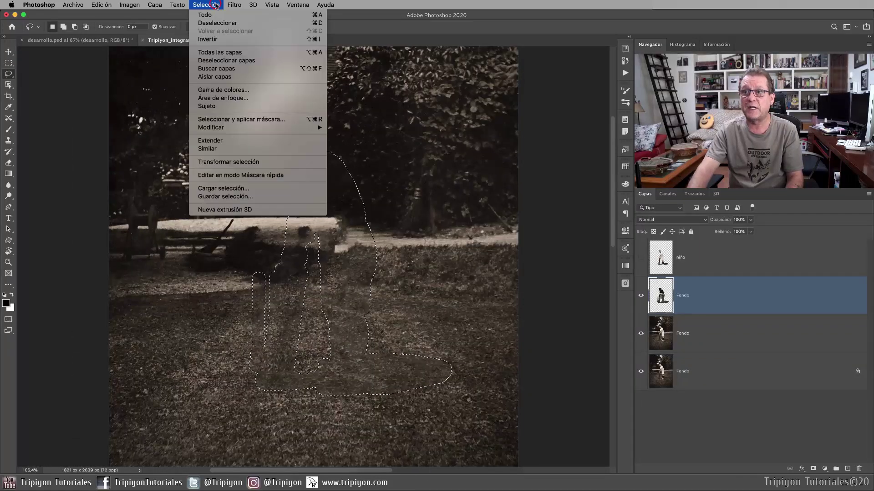
pyautogui.click(213, 24)
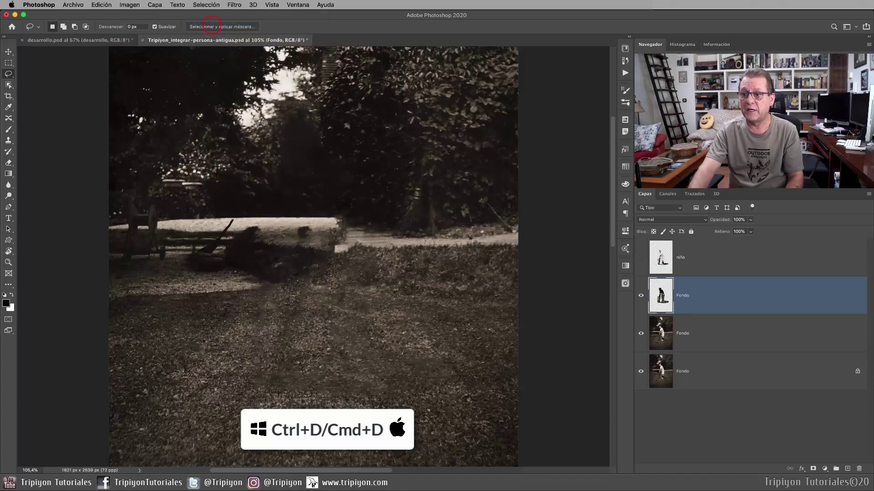
pyautogui.scroll(5, 281, 407)
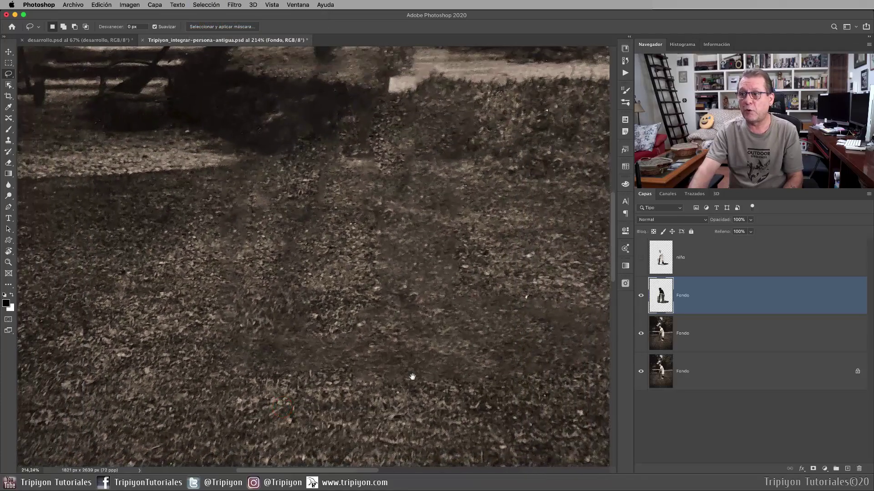
pyautogui.moveTo(412, 375); pyautogui.dragTo(366, 351)
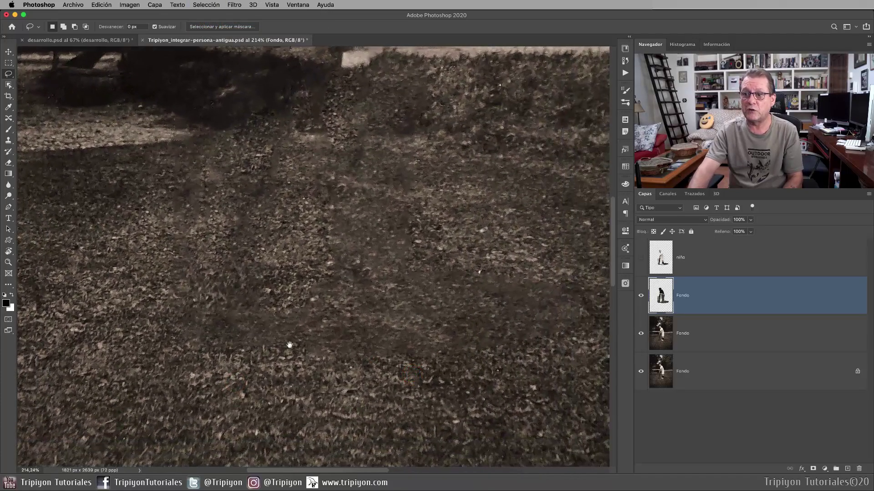
pyautogui.hscroll(-5, 330, 364)
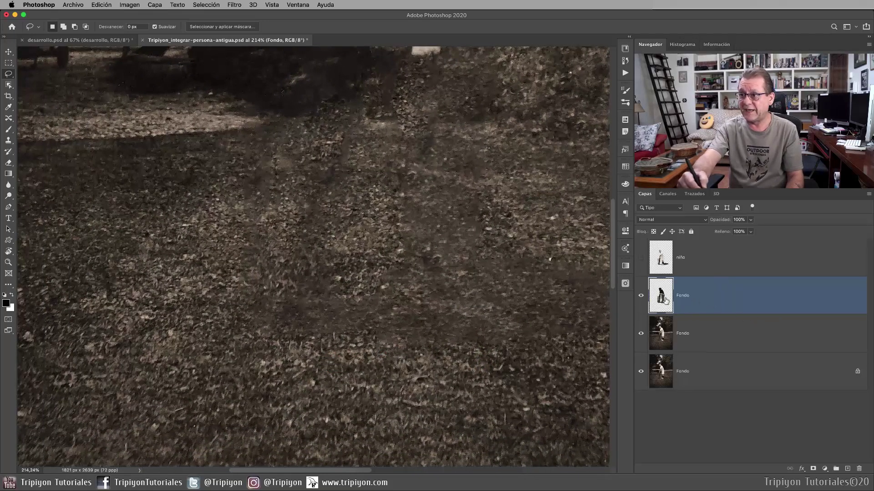
pyautogui.click(640, 295)
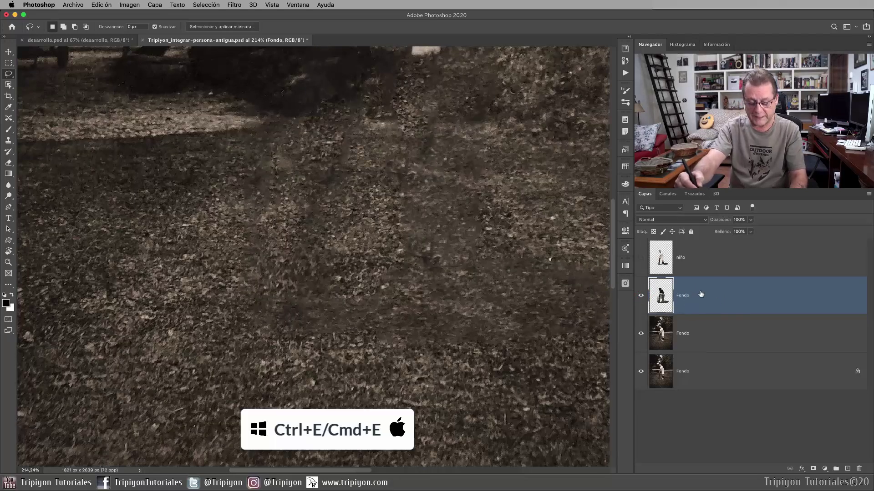
pyautogui.hotkey('ctrl', 'e')
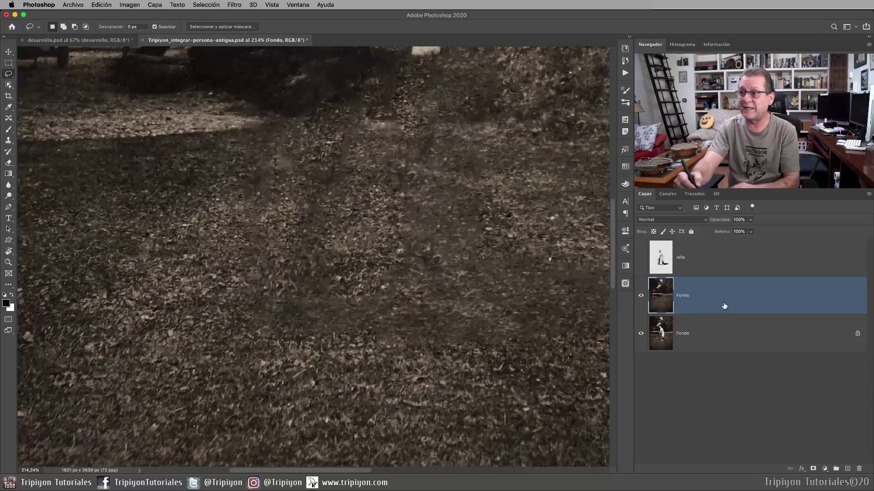
pyautogui.moveTo(545, 314)
pyautogui.mouseDown()
pyautogui.moveTo(519, 305)
pyautogui.moveTo(483, 349)
pyautogui.mouseUp()
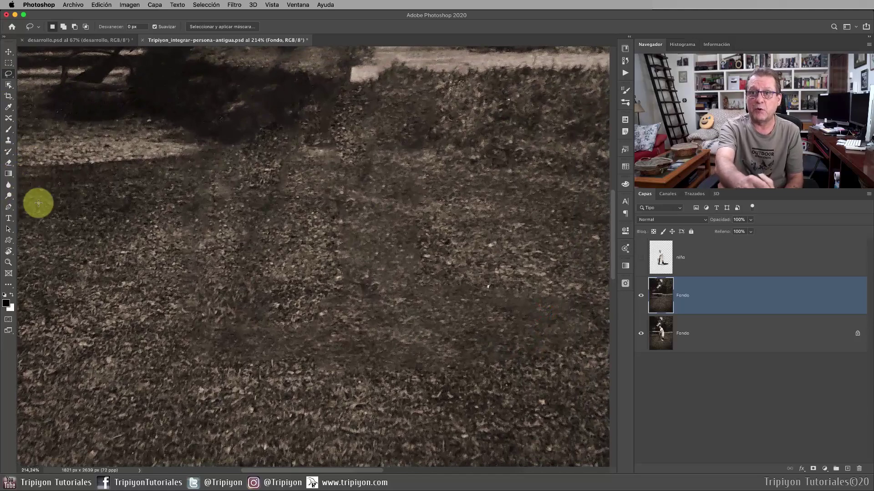
# With the Clone Stamp, sample clean grass and clone it over the smeared fill patches.
pyautogui.press('s')
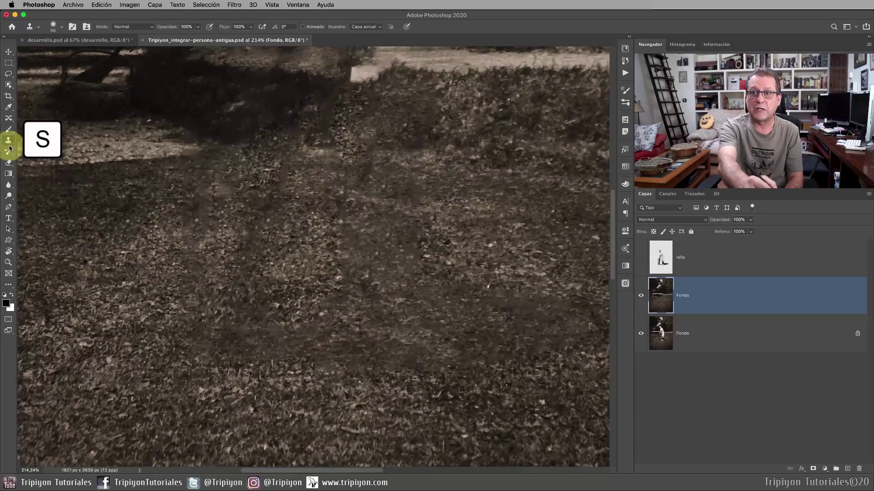
pyautogui.scroll(-3, 314, 291)
pyautogui.moveTo(330, 359); pyautogui.dragTo(390, 313)
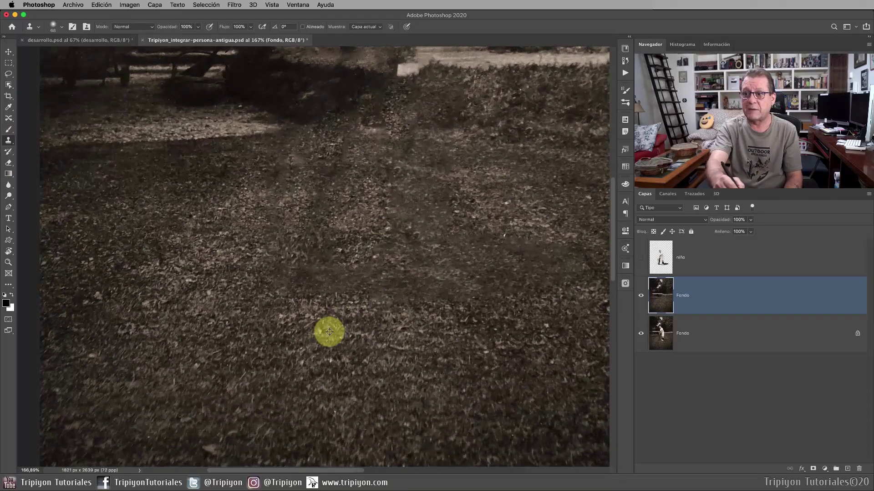
pyautogui.keyDown('alt'); pyautogui.click(327, 330); pyautogui.keyUp('alt')
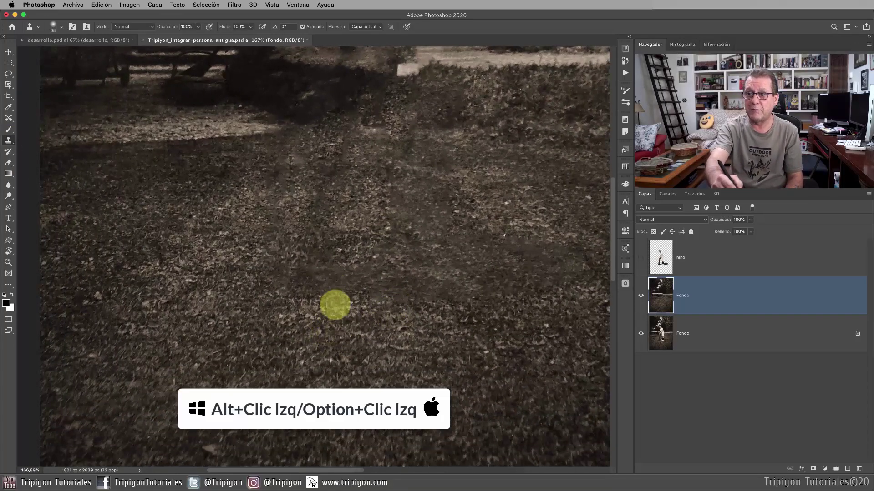
pyautogui.moveTo(336, 291)
pyautogui.mouseDown()
pyautogui.moveTo(385, 298)
pyautogui.moveTo(364, 277)
pyautogui.moveTo(375, 290)
pyautogui.moveTo(366, 283)
pyautogui.moveTo(379, 259)
pyautogui.moveTo(332, 238)
pyautogui.mouseUp()
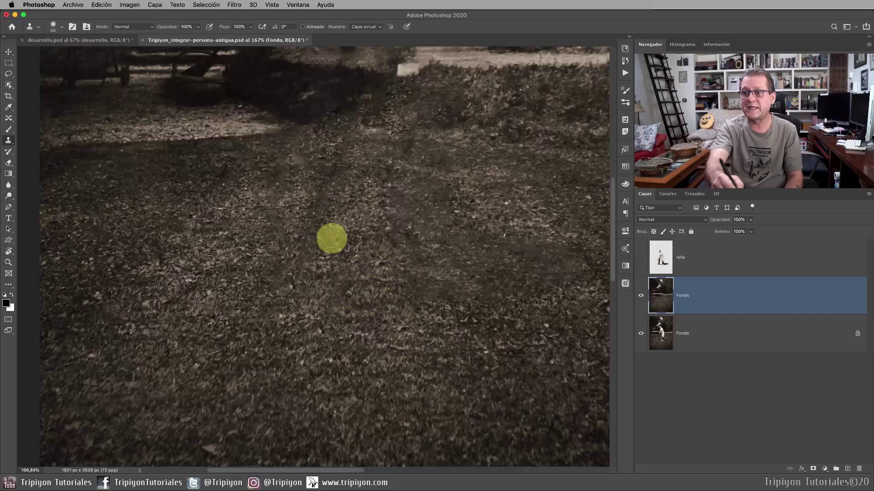
# Clone over the remaining blotches, then fit the photo and show the niño layer.
pyautogui.hscroll(5, 274, 296)
pyautogui.moveTo(255, 269)
pyautogui.mouseDown()
pyautogui.moveTo(228, 263)
pyautogui.moveTo(239, 253)
pyautogui.moveTo(335, 291)
pyautogui.moveTo(353, 224)
pyautogui.moveTo(265, 203)
pyautogui.moveTo(273, 228)
pyautogui.moveTo(310, 204)
pyautogui.moveTo(458, 244)
pyautogui.moveTo(410, 265)
pyautogui.mouseUp()
pyautogui.press('super+0')
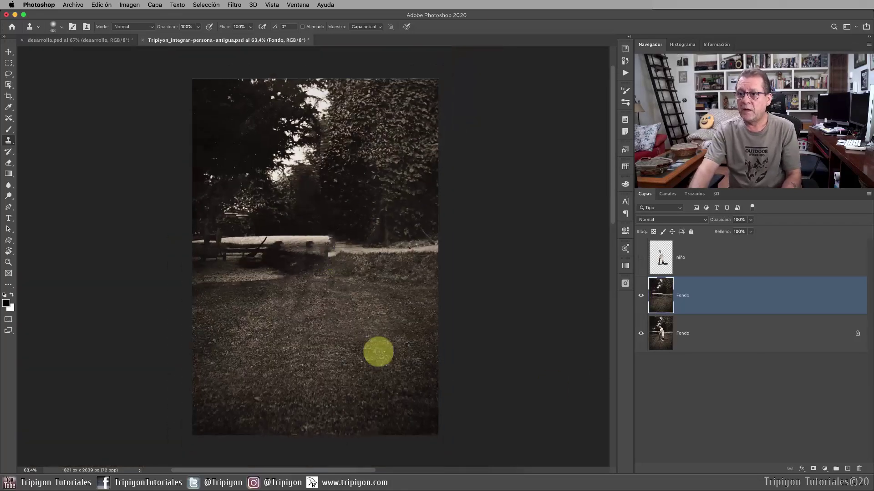
pyautogui.click(641, 258)
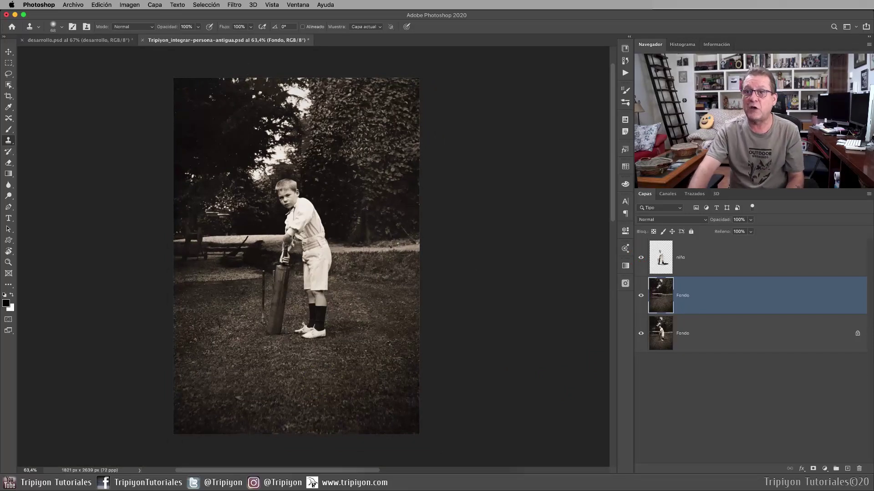
# Move the niño layer about 400 px right across the lawn, then zoom toward his feet.
pyautogui.press('v')
pyautogui.keyDown('super'); pyautogui.click(299, 266); pyautogui.keyUp('super')
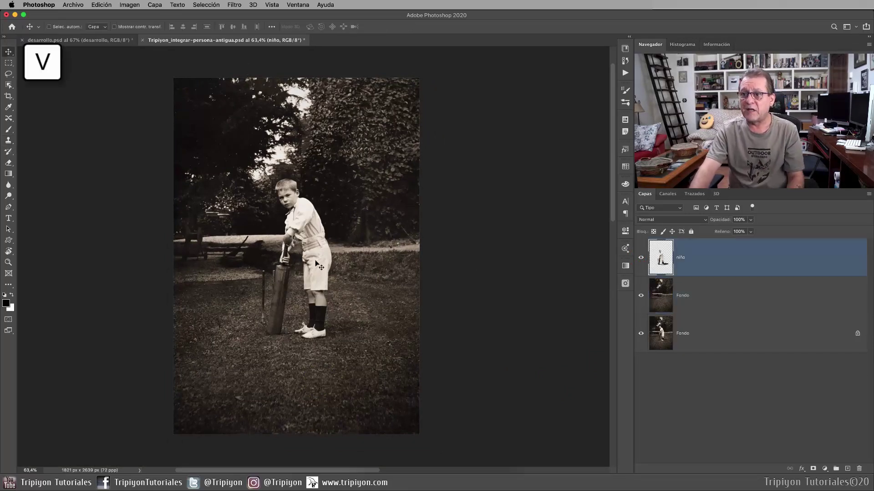
pyautogui.moveTo(315, 264); pyautogui.dragTo(370, 260)
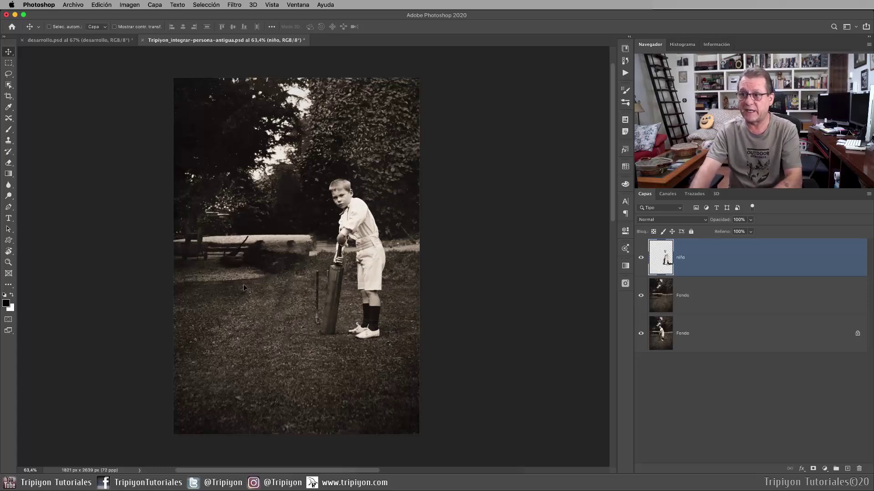
pyautogui.moveTo(296, 269); pyautogui.dragTo(309, 270)
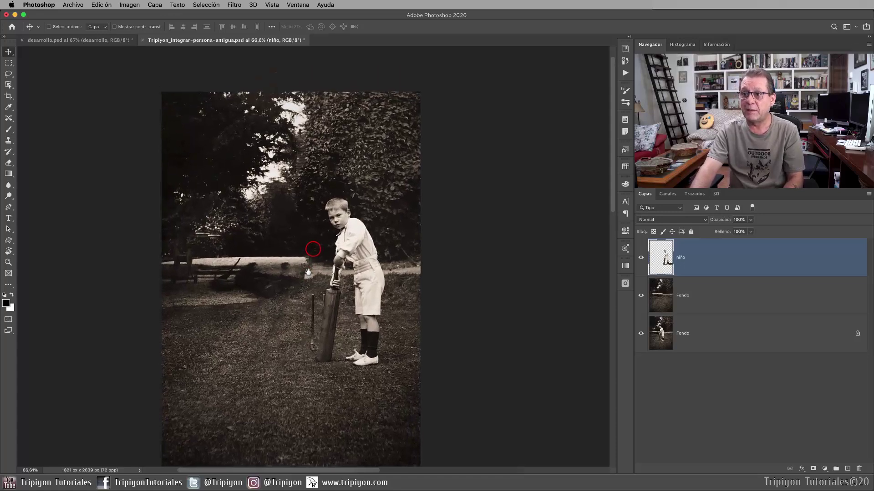
pyautogui.scroll(5, 405, 371)
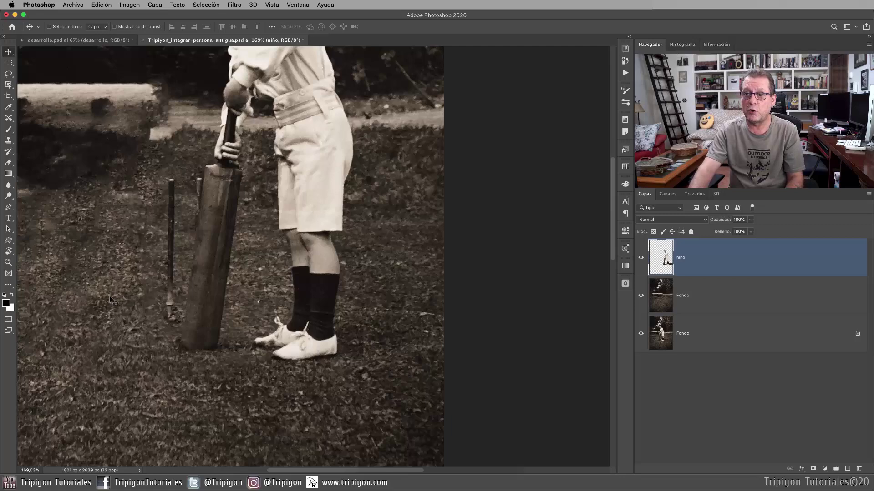
pyautogui.click(814, 468)
pyautogui.press('b')
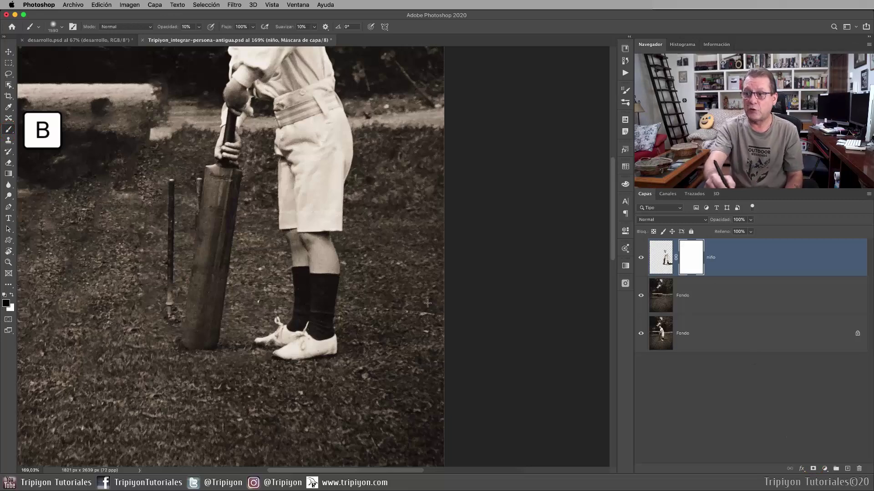
pyautogui.rightClick(327, 278)
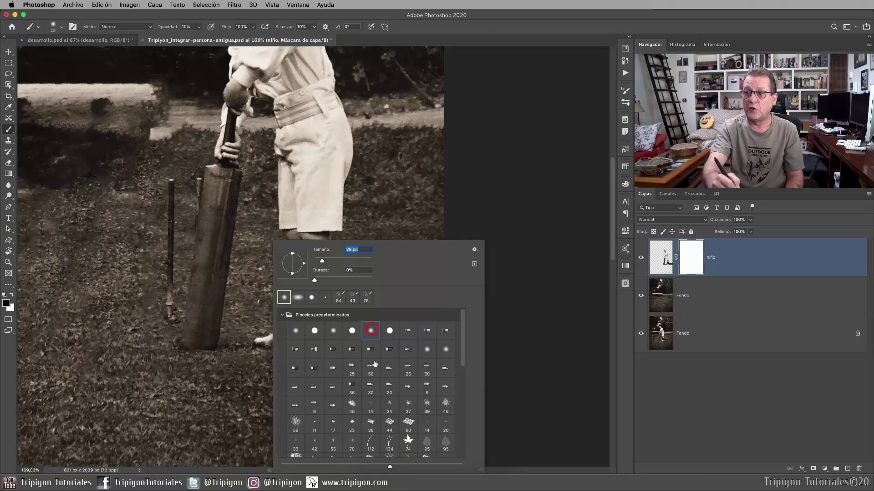
pyautogui.click(508, 24)
pyautogui.moveTo(165, 27); pyautogui.dragTo(166, 27)
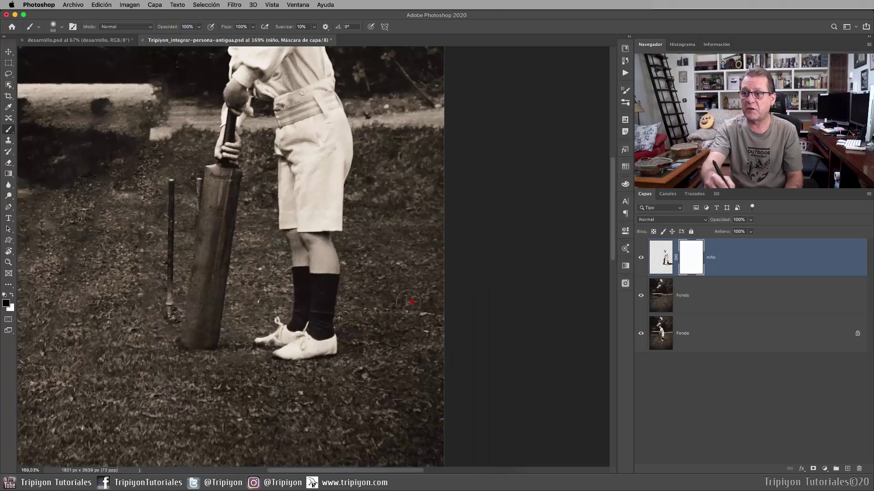
pyautogui.moveTo(411, 302); pyautogui.dragTo(430, 314)
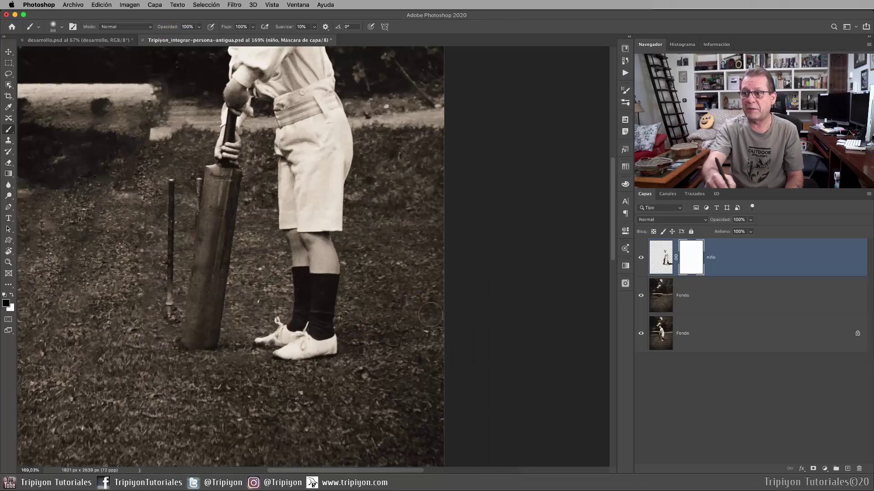
pyautogui.moveTo(435, 352); pyautogui.dragTo(445, 338)
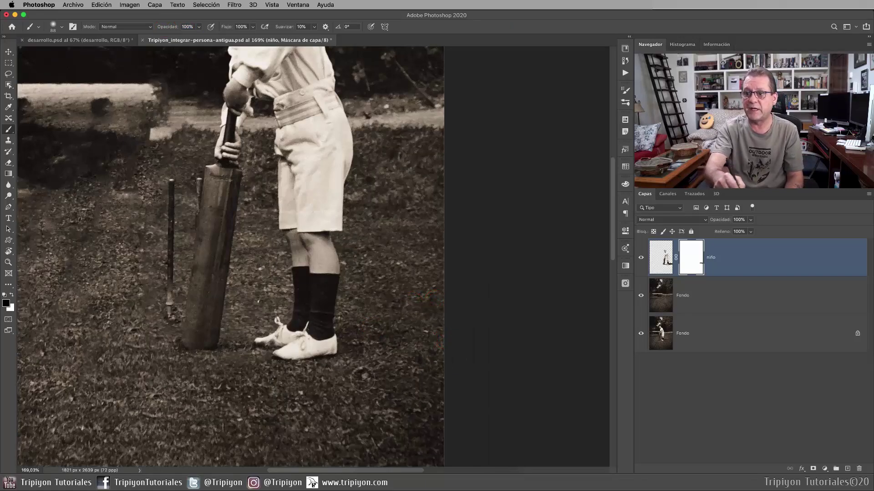
pyautogui.hscroll(-2, 322, 376)
pyautogui.scroll(3, 323, 366)
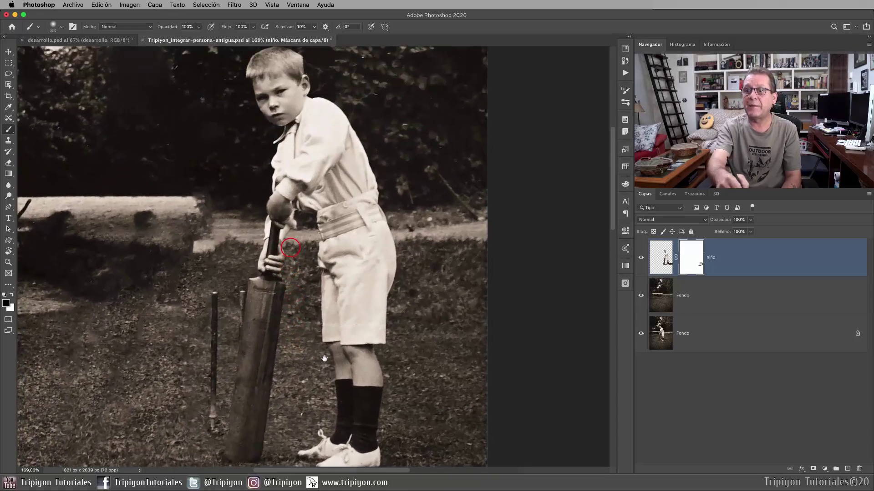
pyautogui.scroll(3, 324, 356)
pyautogui.scroll(-5, 324, 356)
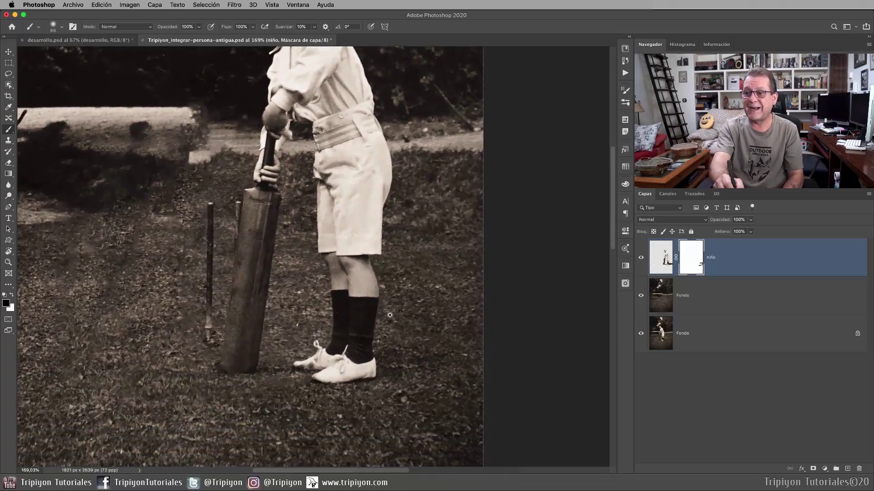
pyautogui.keyDown('alt'); pyautogui.scroll(-2, 369, 312); pyautogui.keyUp('alt')
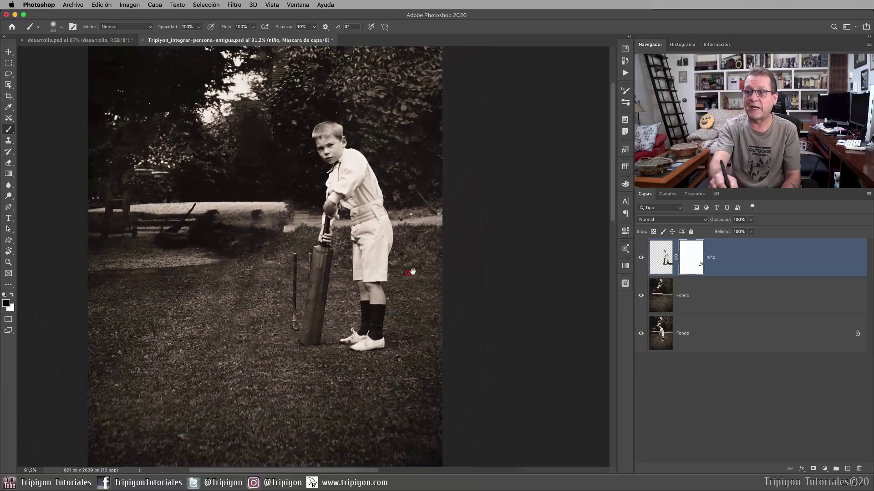
pyautogui.hscroll(-2, 407, 273)
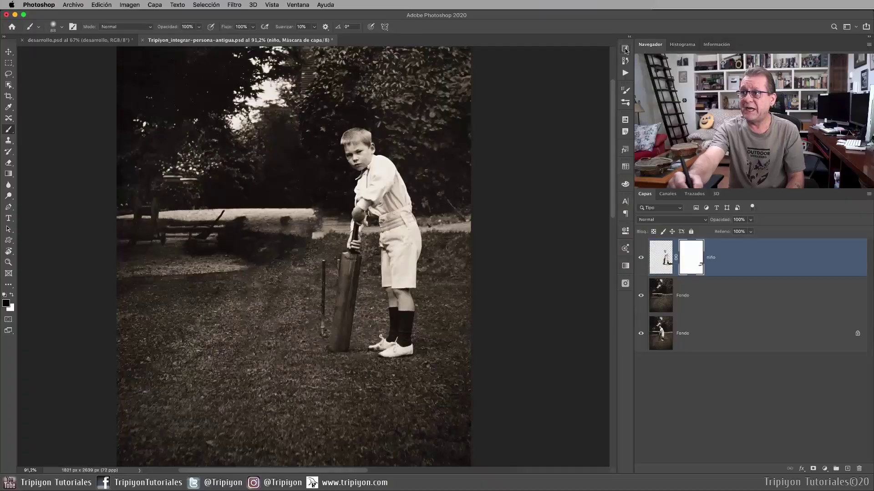
# Place the 'mujer' catcher from Libraries, scaled to about 60%, on the grass left of the boy.
pyautogui.click(625, 48)
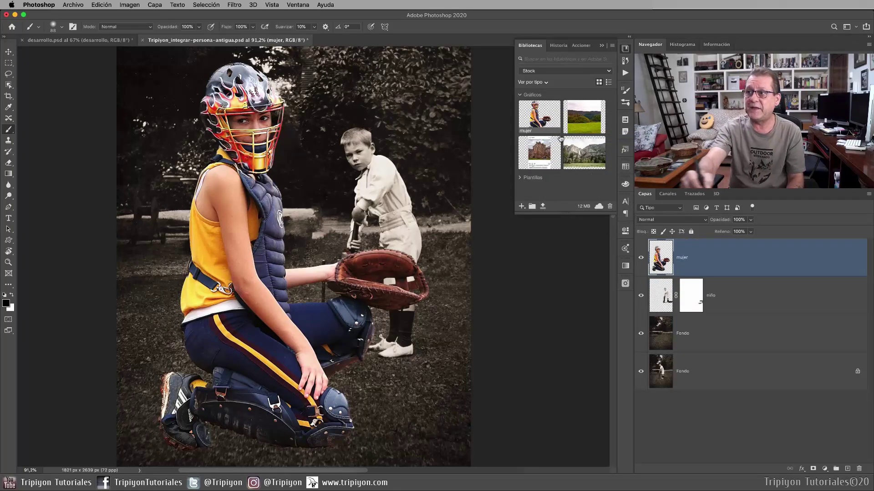
pyautogui.click(627, 48)
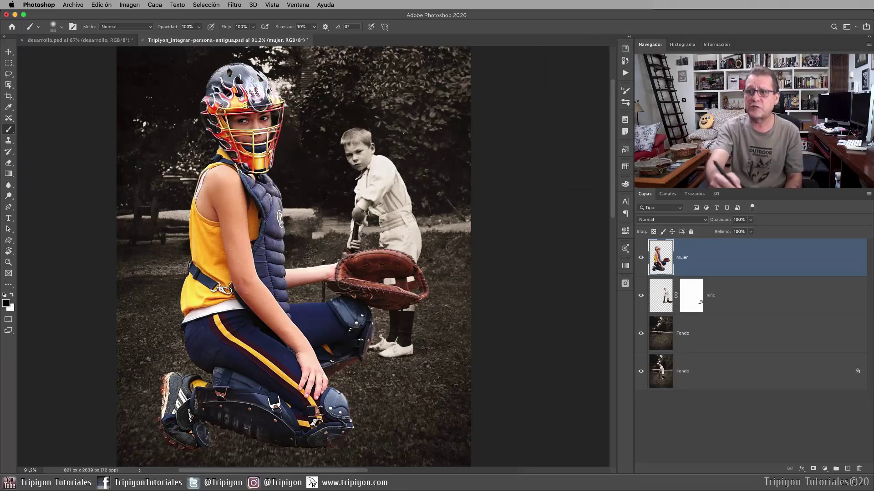
pyautogui.click(100, 3)
pyautogui.click(163, 196)
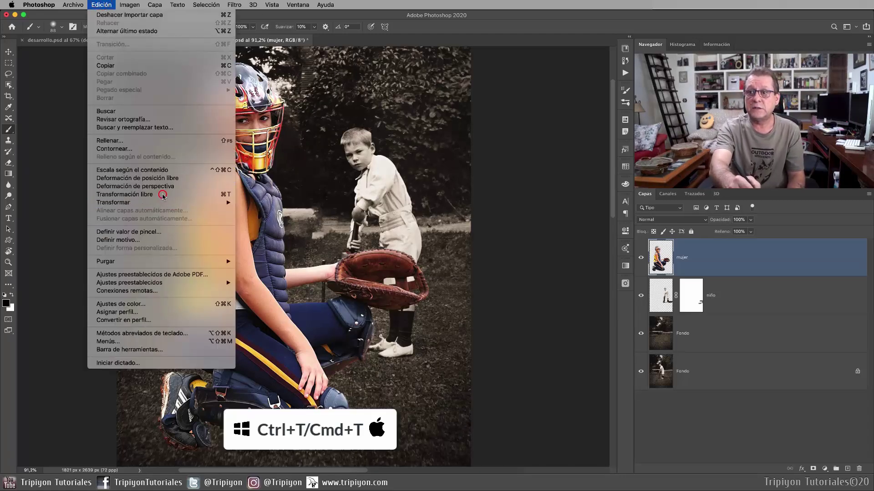
pyautogui.moveTo(430, 61); pyautogui.dragTo(321, 217)
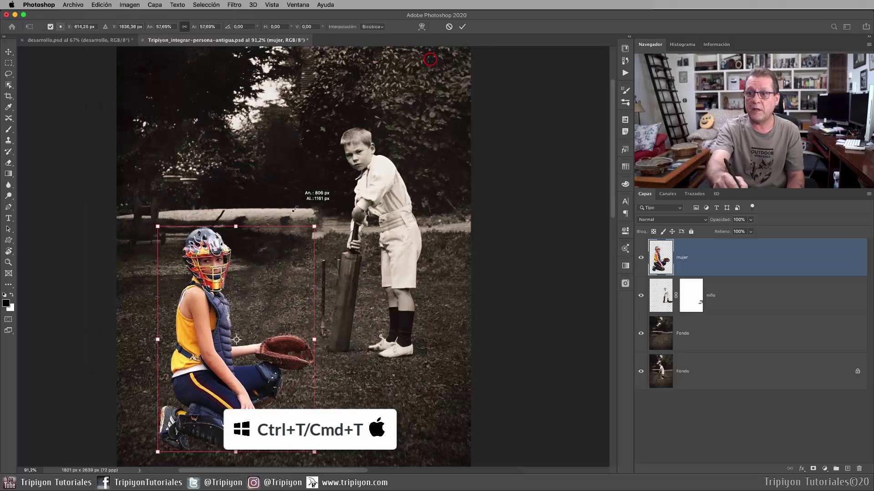
pyautogui.moveTo(294, 430); pyautogui.dragTo(282, 334)
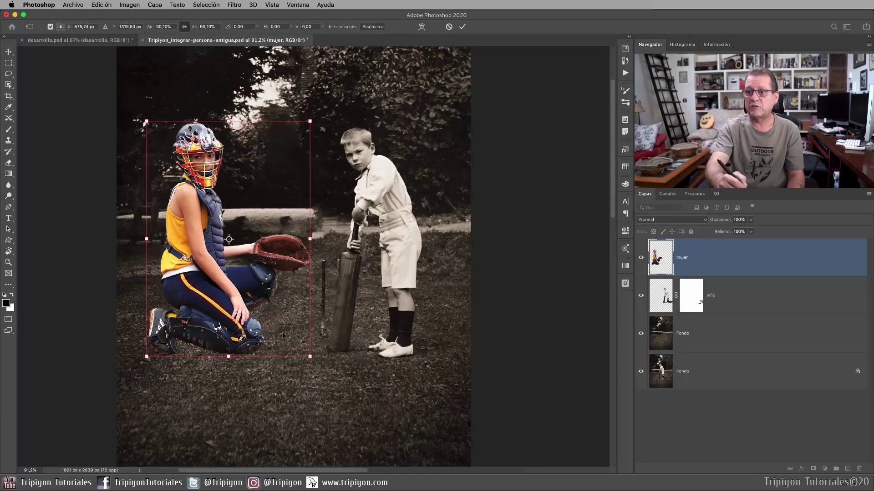
pyautogui.click(462, 26)
pyautogui.press('b')
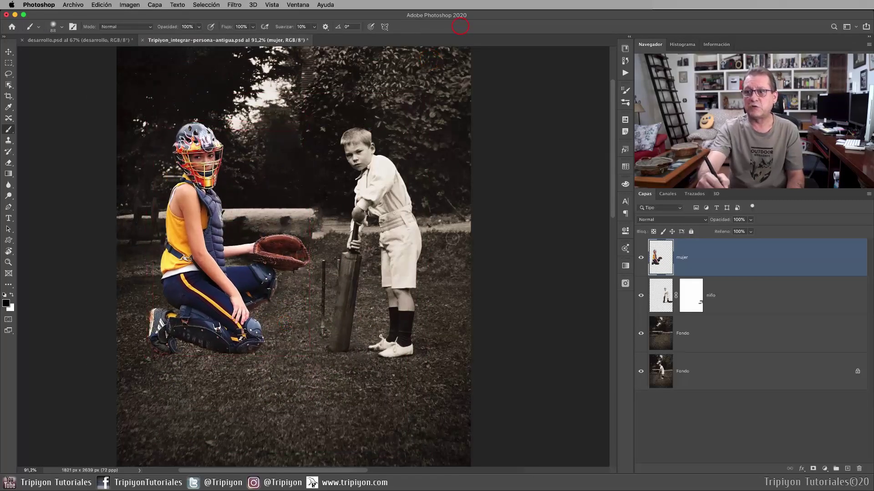
pyautogui.moveTo(393, 271); pyautogui.dragTo(421, 298)
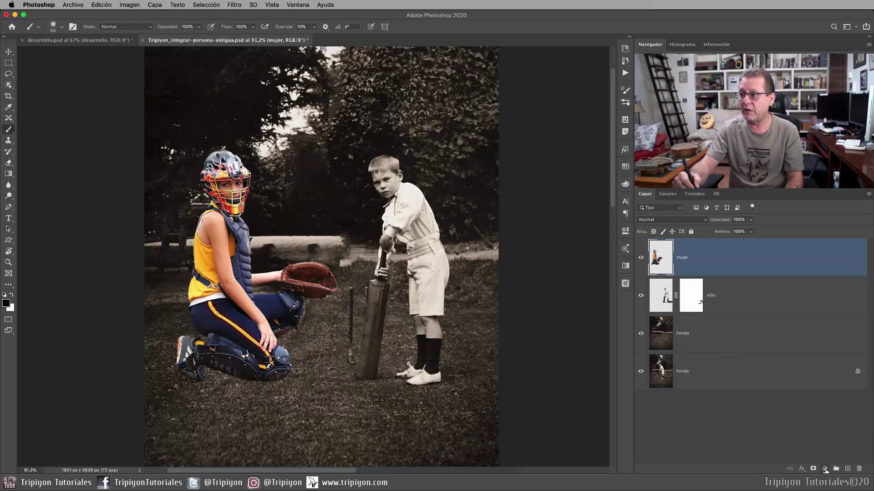
# Add a Colorize Hue/Saturation adjustment clipped to the catcher layer.
pyautogui.click(825, 469)
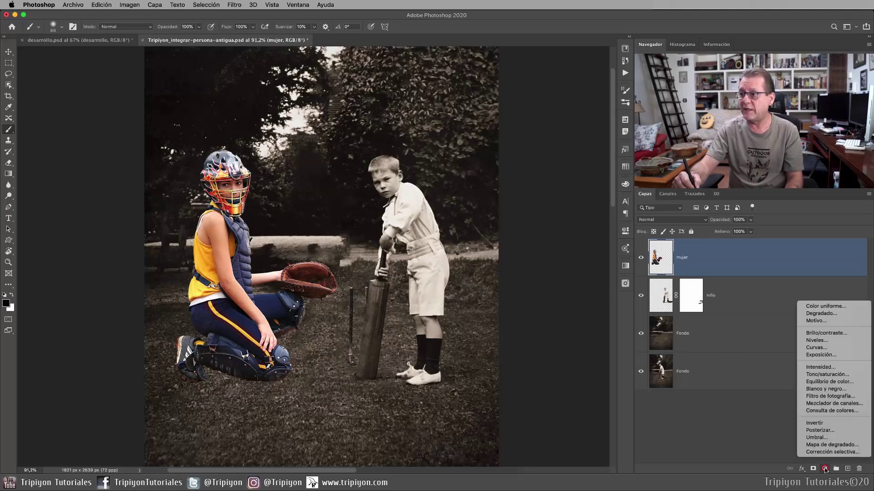
pyautogui.click(839, 374)
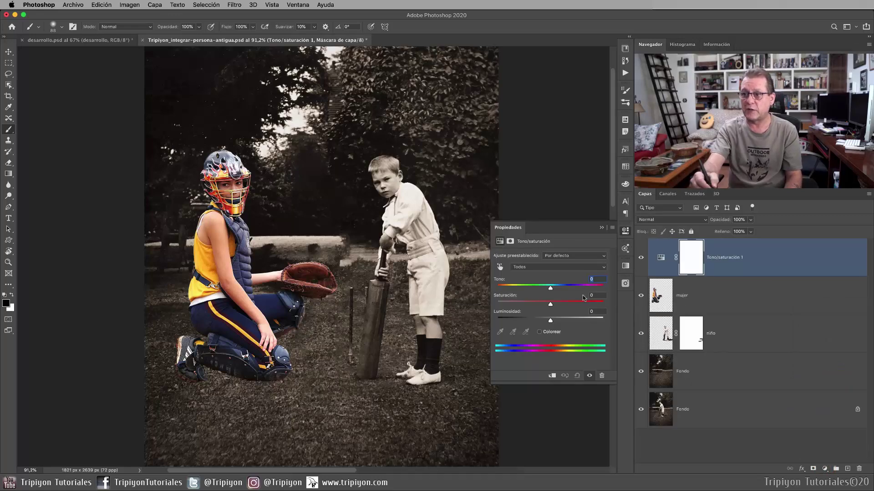
pyautogui.scroll(2, 331, 282)
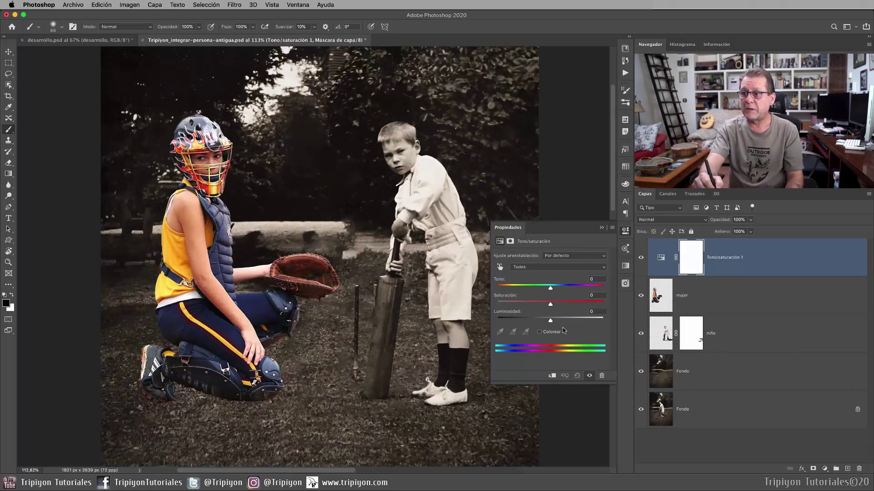
pyautogui.click(540, 332)
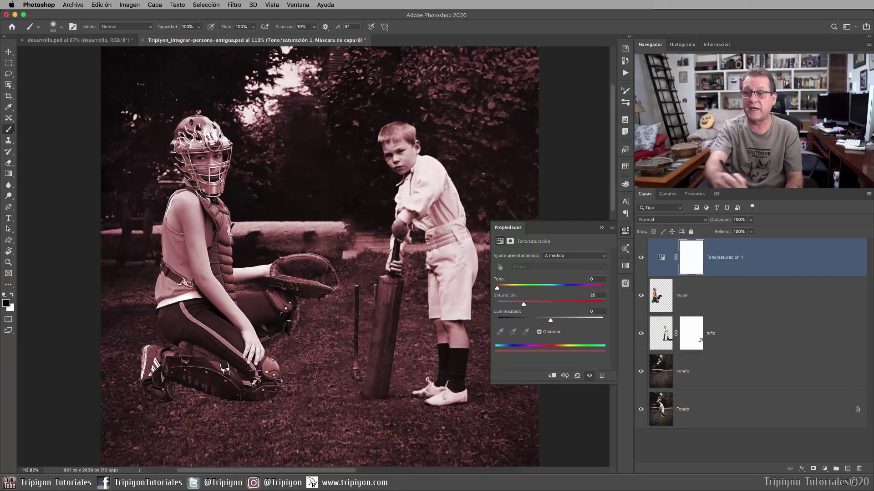
pyautogui.click(552, 376)
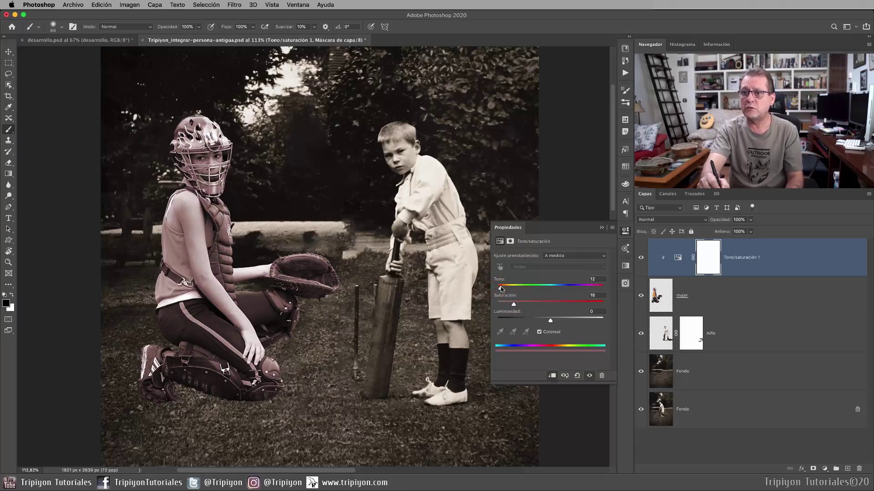
# Set the sepia tint to Hue 33 and Saturation 16, then reselect the catcher layer.
pyautogui.moveTo(504, 288); pyautogui.dragTo(506, 288)
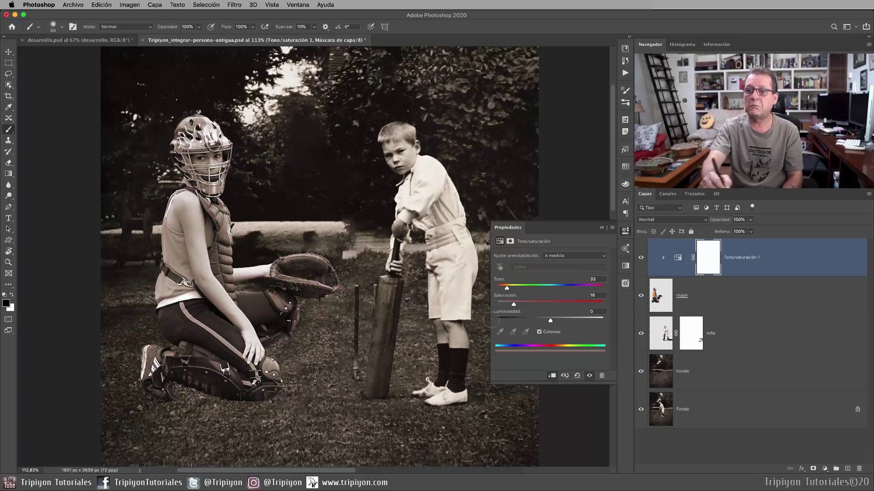
pyautogui.scroll(-5, 401, 354)
pyautogui.scroll(3, 401, 354)
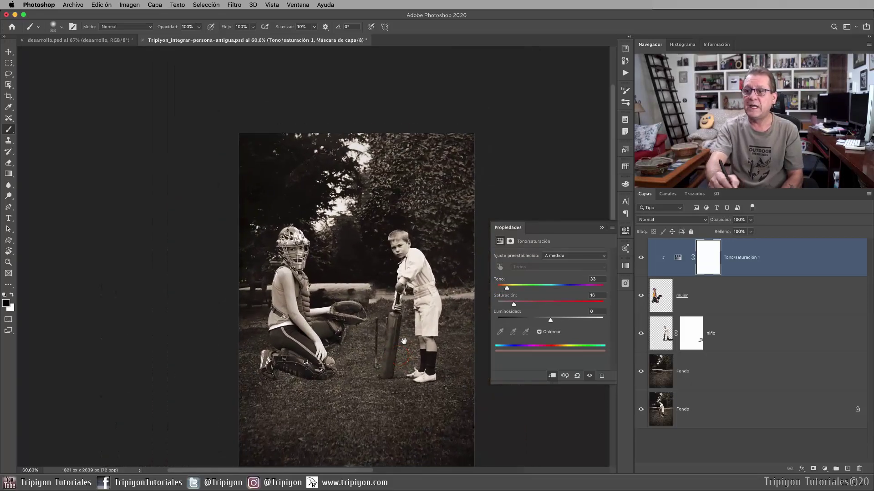
pyautogui.moveTo(435, 312)
pyautogui.mouseDown()
pyautogui.moveTo(363, 321)
pyautogui.moveTo(384, 316)
pyautogui.mouseUp()
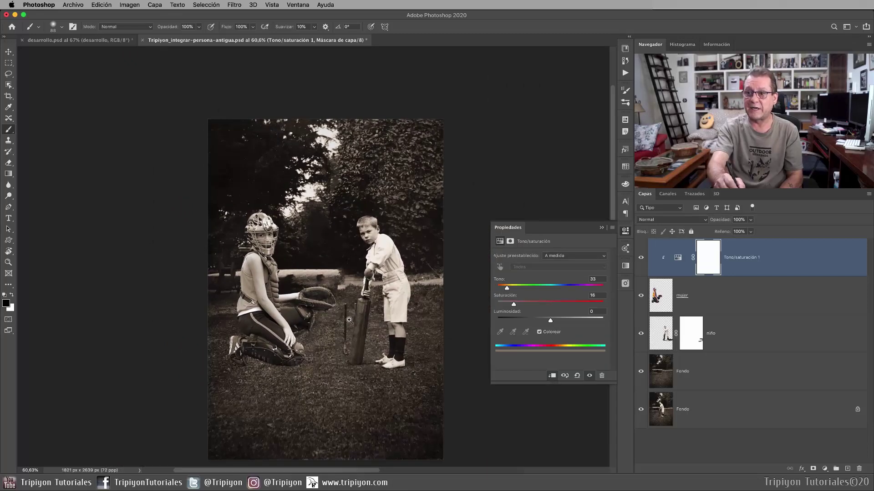
pyautogui.scroll(4, 349, 319)
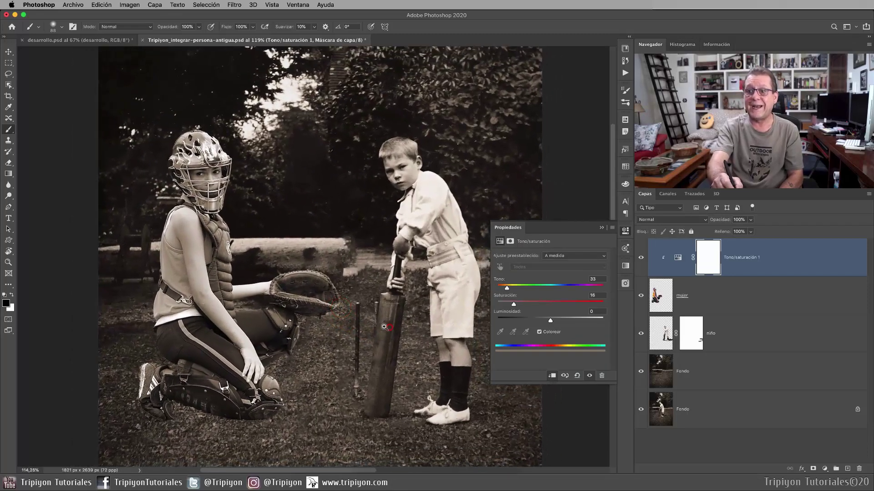
pyautogui.scroll(-1, 384, 326)
pyautogui.scroll(-1, 410, 328)
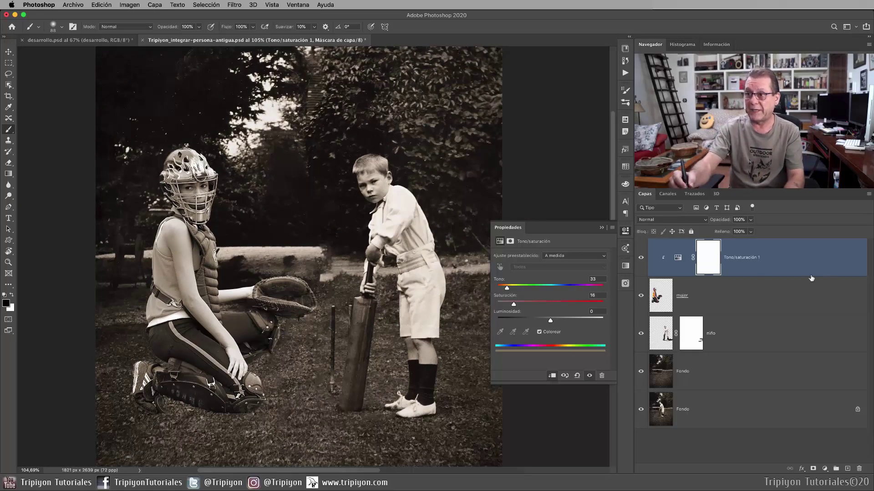
pyautogui.click(784, 301)
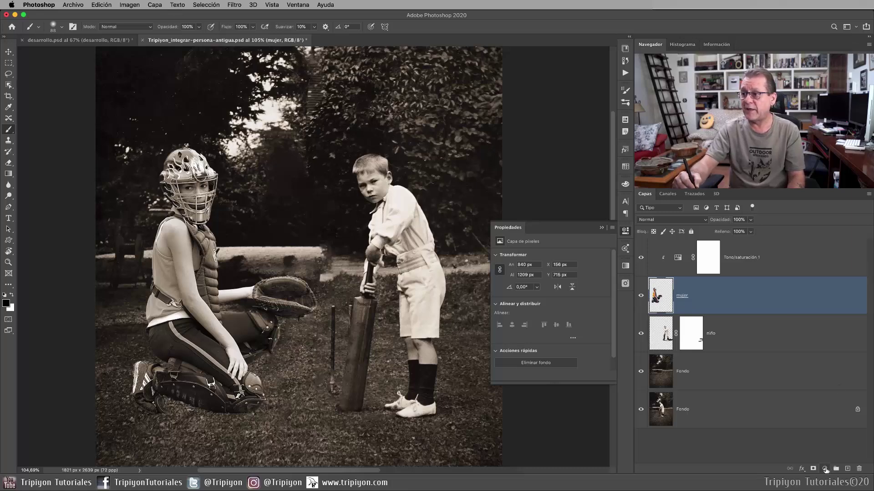
# Add a Levels adjustment clipped to the catcher with input 24/1.00/183 and output 10–240.
pyautogui.click(825, 470)
pyautogui.click(842, 343)
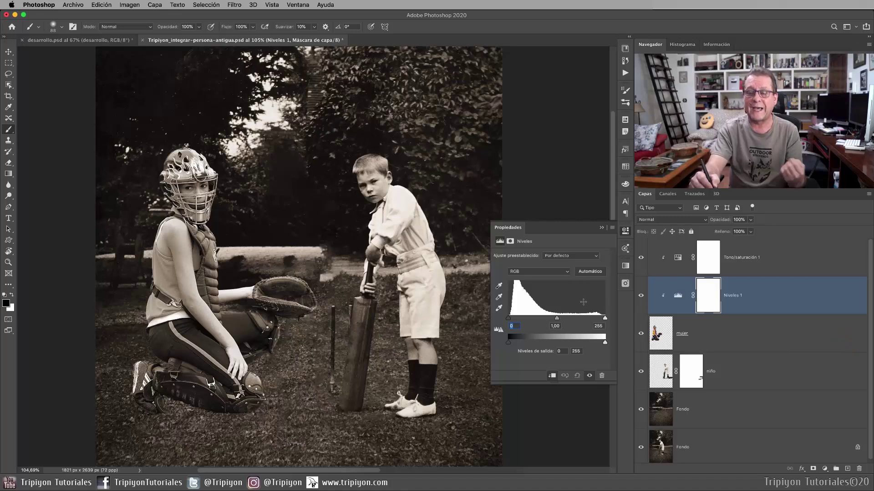
pyautogui.hscroll(2, 442, 343)
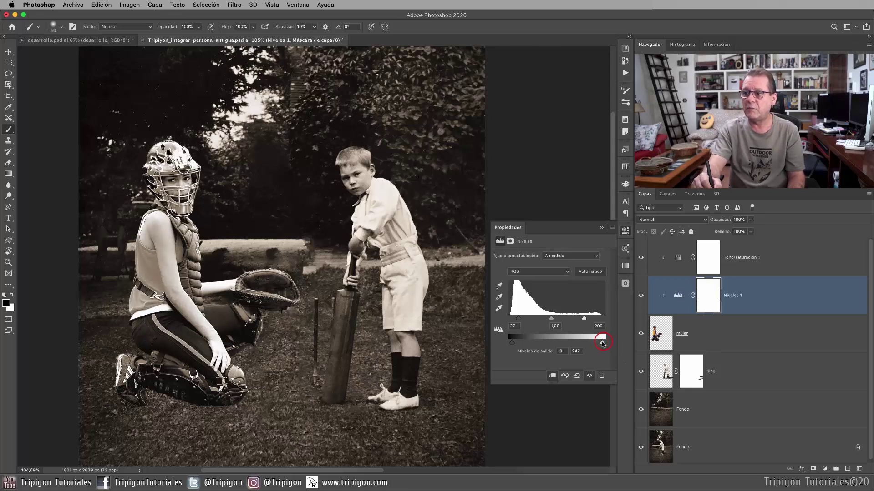
pyautogui.moveTo(600, 344); pyautogui.dragTo(600, 344)
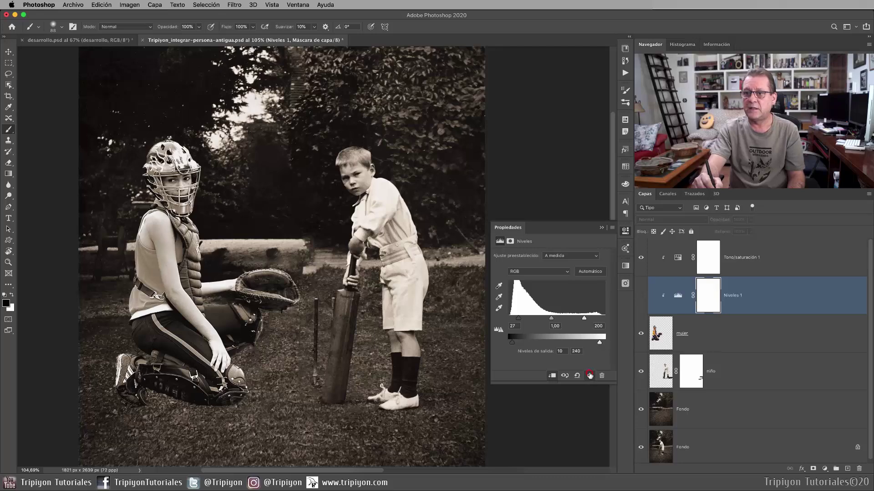
pyautogui.click(590, 376)
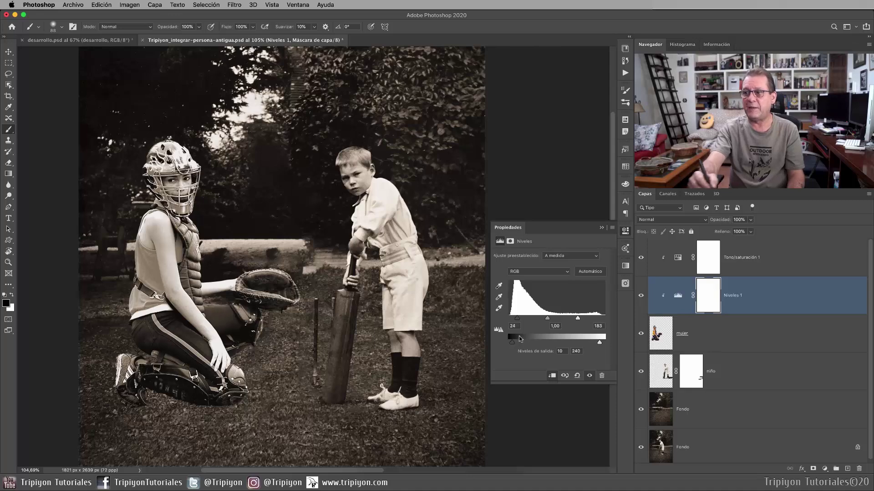
pyautogui.click(626, 232)
pyautogui.click(692, 333)
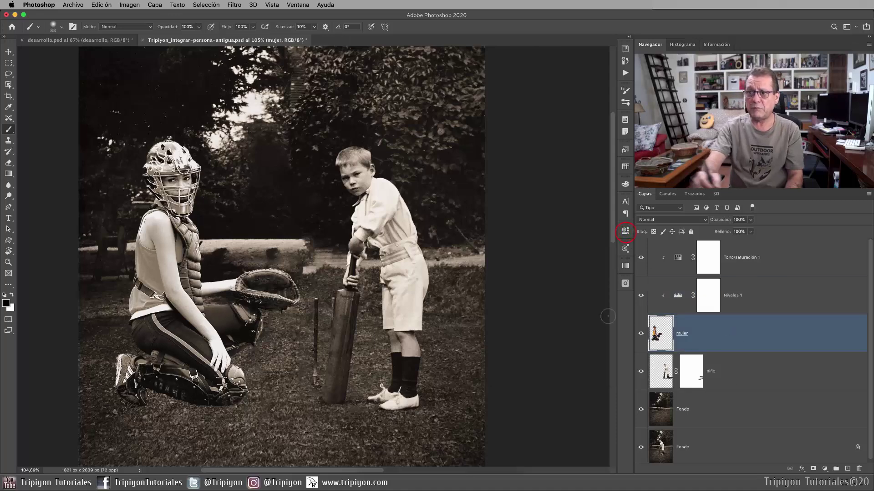
pyautogui.moveTo(413, 313); pyautogui.dragTo(418, 313)
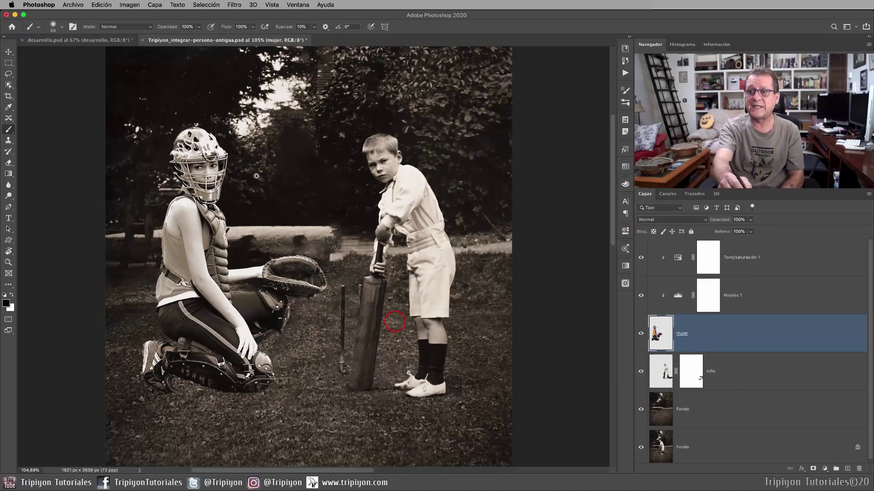
pyautogui.moveTo(255, 183); pyautogui.dragTo(536, 232)
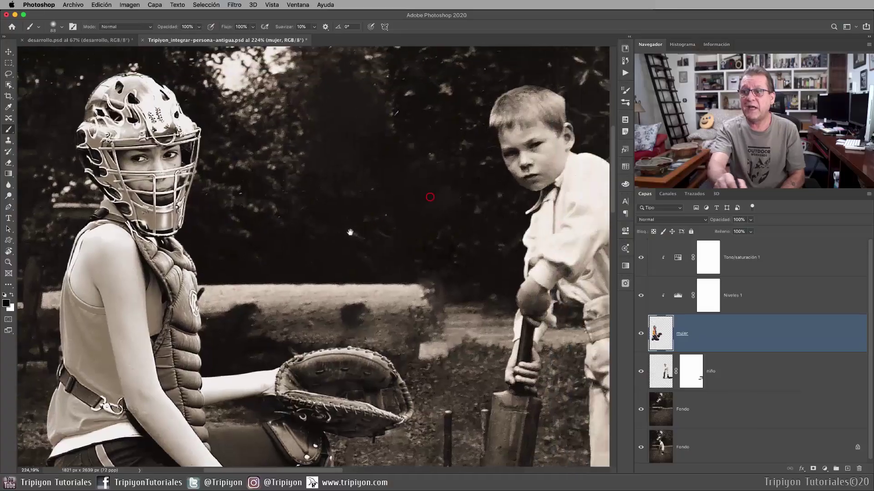
pyautogui.moveTo(350, 233)
pyautogui.keyDown('ctrl'); pyautogui.mouseDown()
pyautogui.moveTo(435, 268)
pyautogui.moveTo(455, 262)
pyautogui.mouseUp(); pyautogui.keyUp('ctrl')
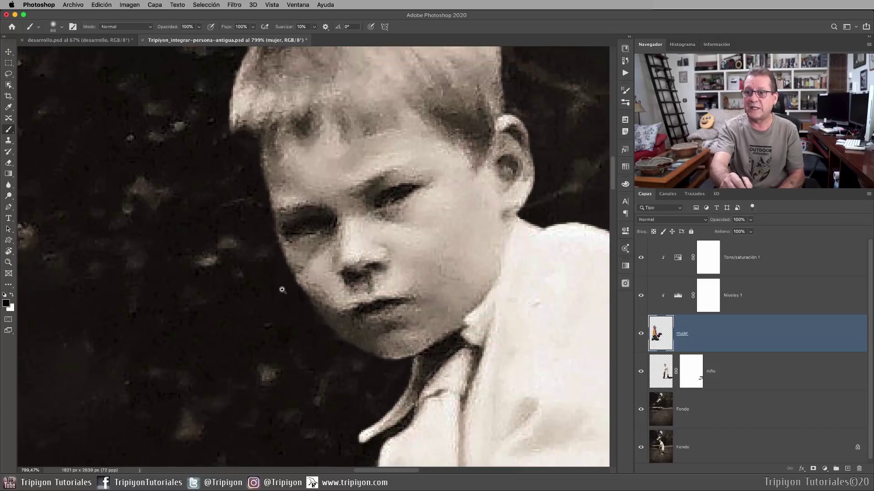
pyautogui.moveTo(282, 290); pyautogui.dragTo(273, 300)
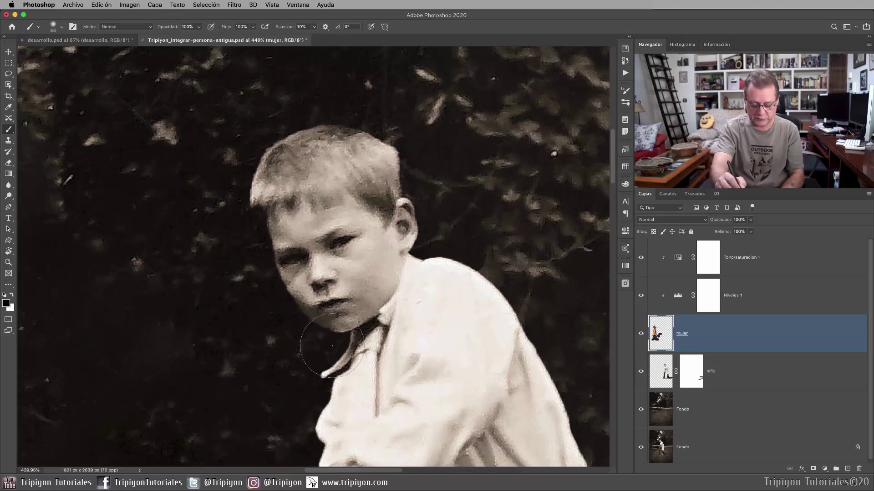
pyautogui.moveTo(327, 337)
pyautogui.mouseDown()
pyautogui.moveTo(314, 340)
pyautogui.moveTo(363, 333)
pyautogui.mouseUp()
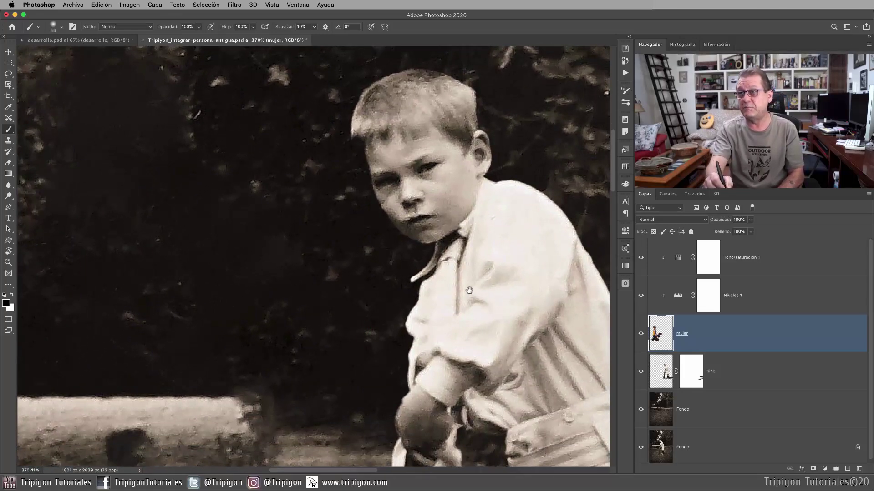
pyautogui.moveTo(423, 287); pyautogui.dragTo(298, 288)
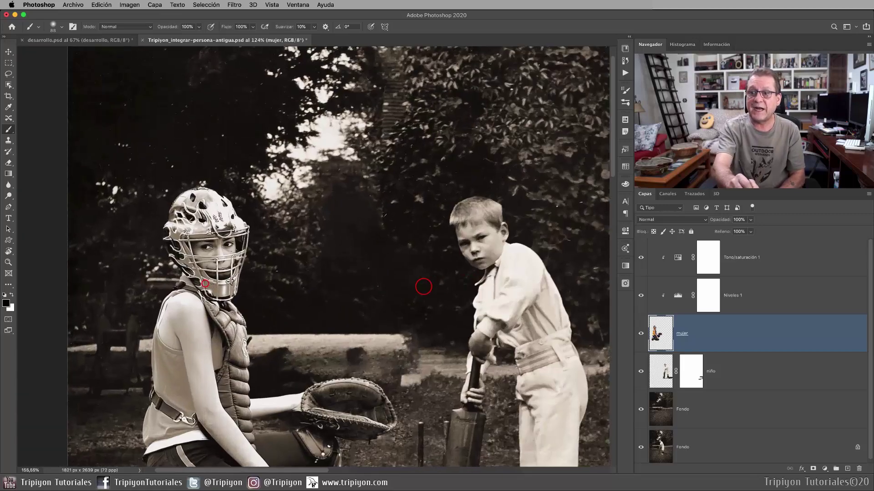
pyautogui.moveTo(205, 284)
pyautogui.mouseDown()
pyautogui.moveTo(242, 278)
pyautogui.moveTo(136, 279)
pyautogui.mouseUp()
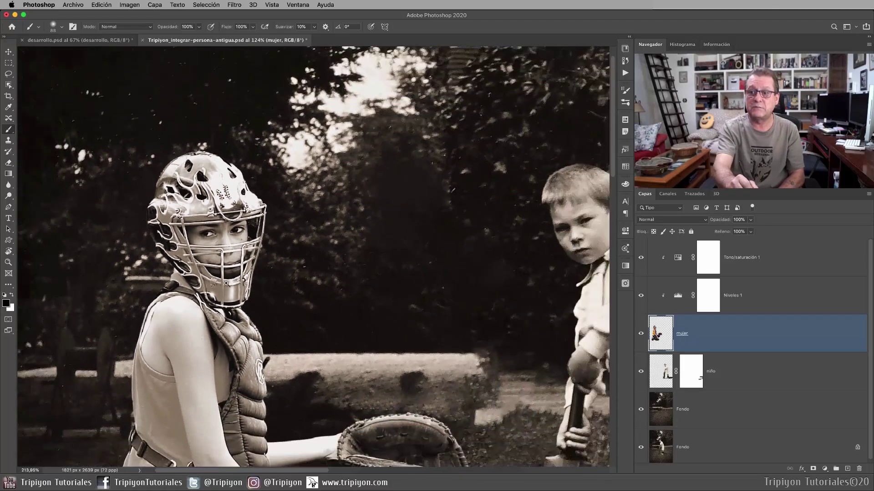
pyautogui.moveTo(334, 357); pyautogui.dragTo(302, 328)
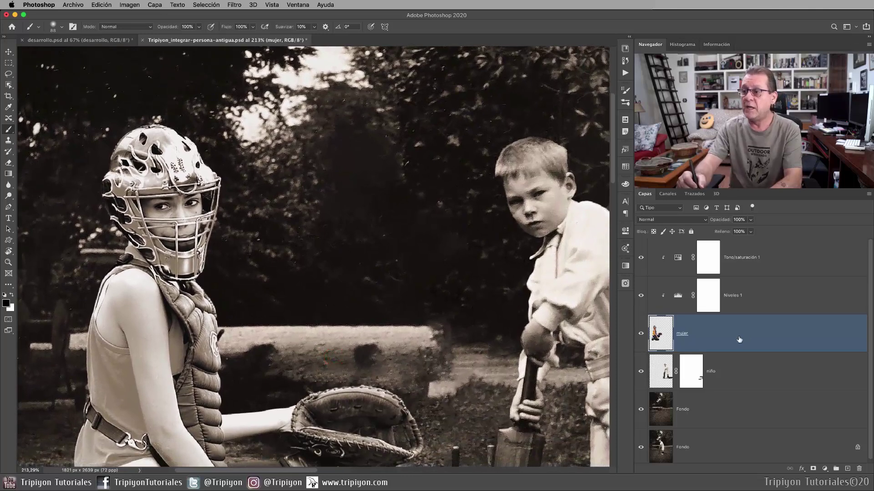
# Convert the mujer layer into a smart object.
pyautogui.rightClick(763, 348)
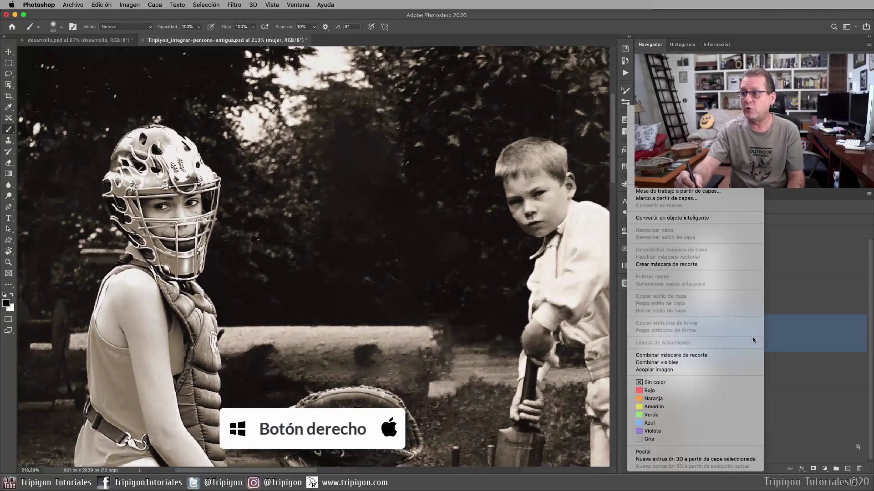
pyautogui.click(713, 219)
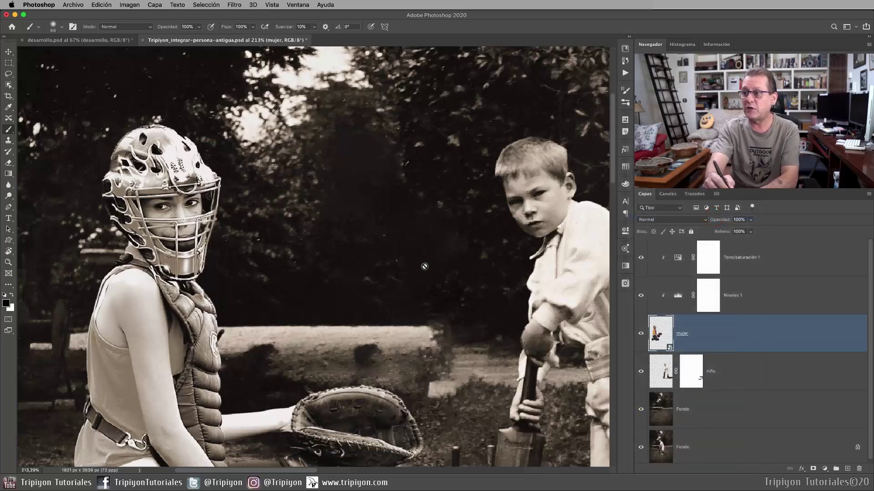
pyautogui.click(236, 5)
pyautogui.click(235, 5)
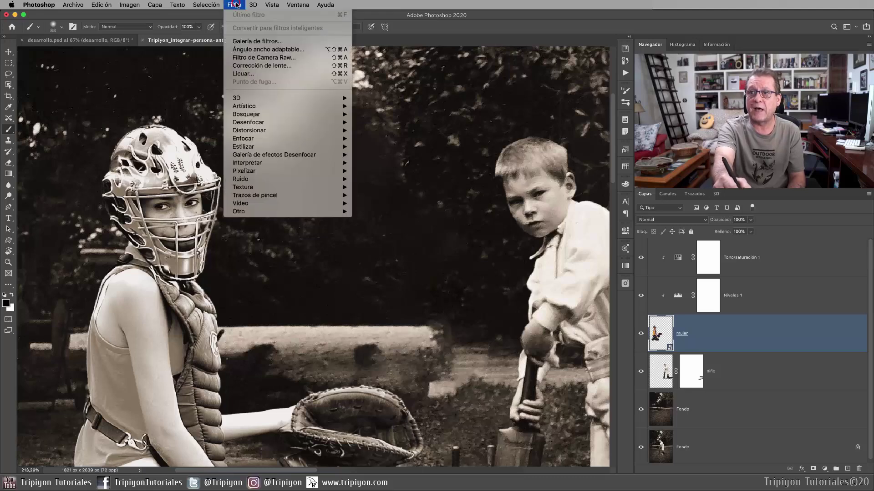
pyautogui.moveTo(248, 122)
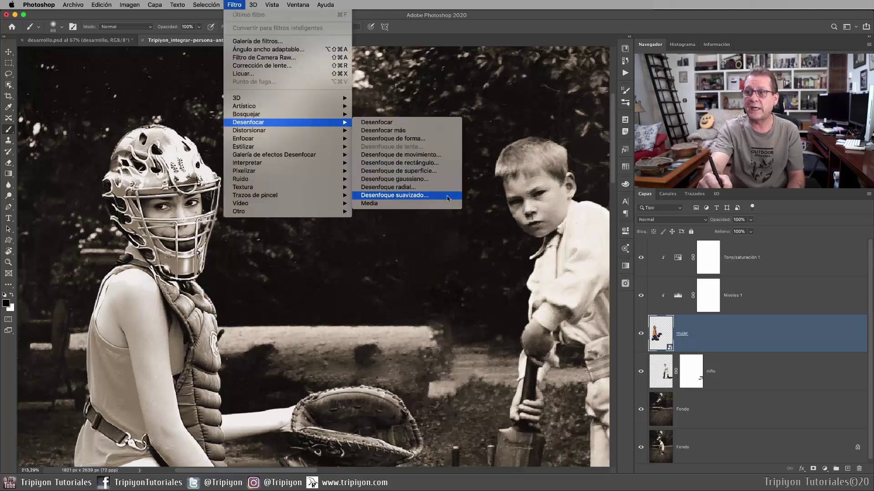
# Apply a 1.0-pixel Gaussian blur to the catcher, comparing before and after.
pyautogui.click(444, 179)
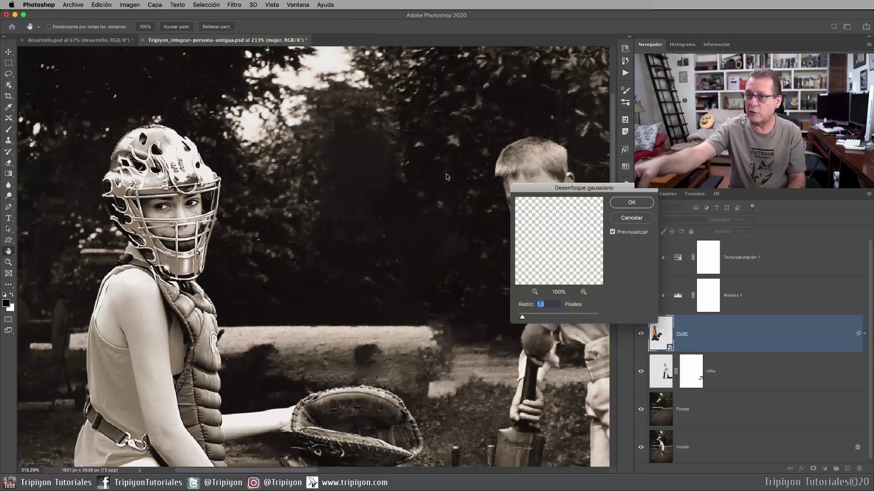
pyautogui.scroll(5, 164, 205)
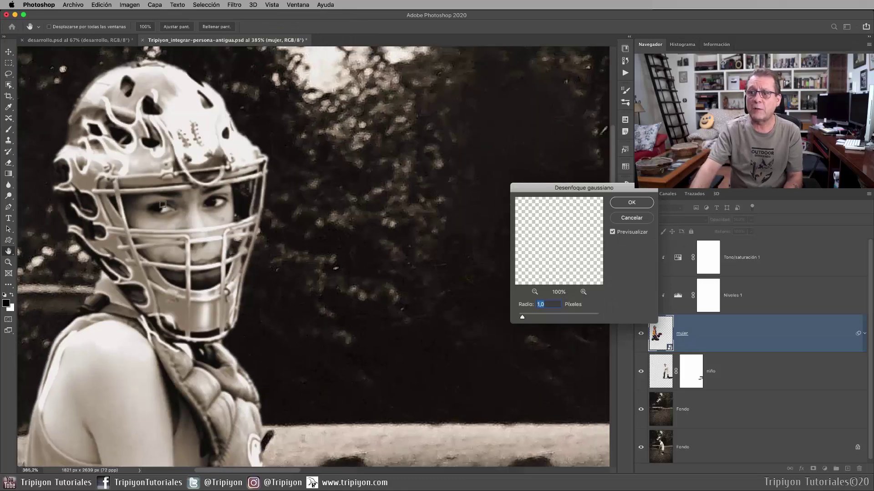
pyautogui.scroll(-1, 464, 185)
pyautogui.scroll(-2, 463, 185)
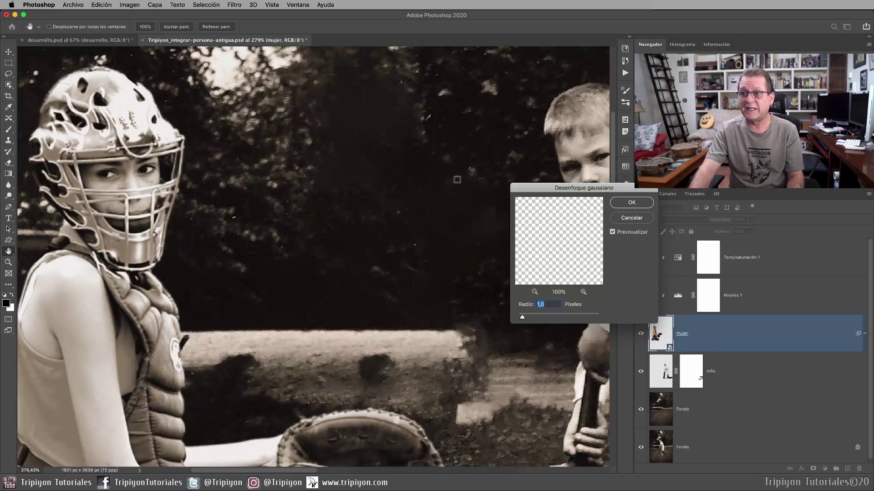
pyautogui.click(612, 232)
pyautogui.click(612, 233)
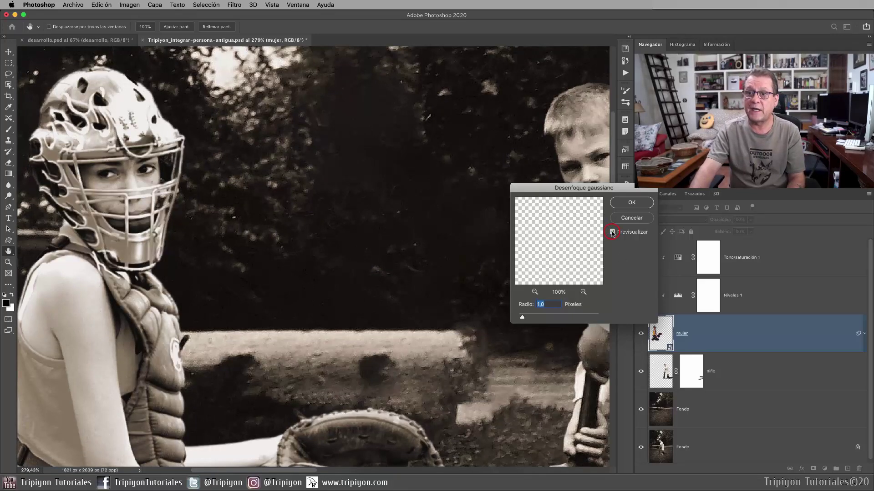
pyautogui.scroll(3, 283, 221)
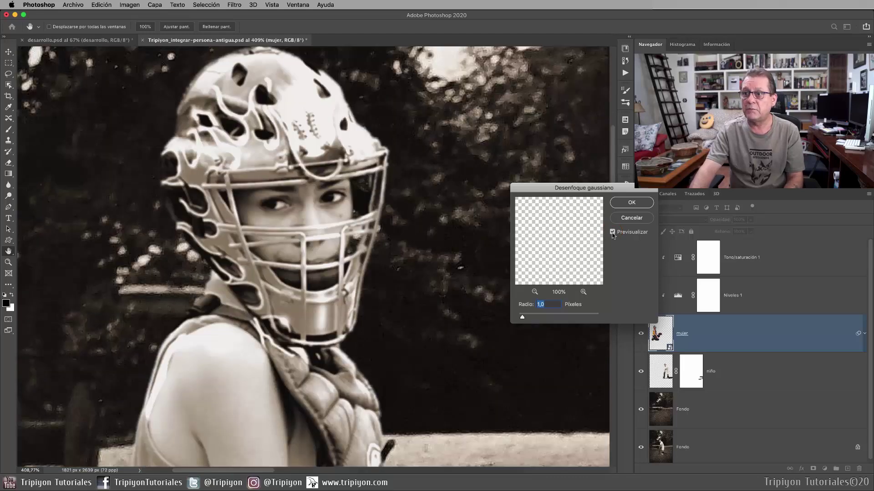
pyautogui.click(613, 233)
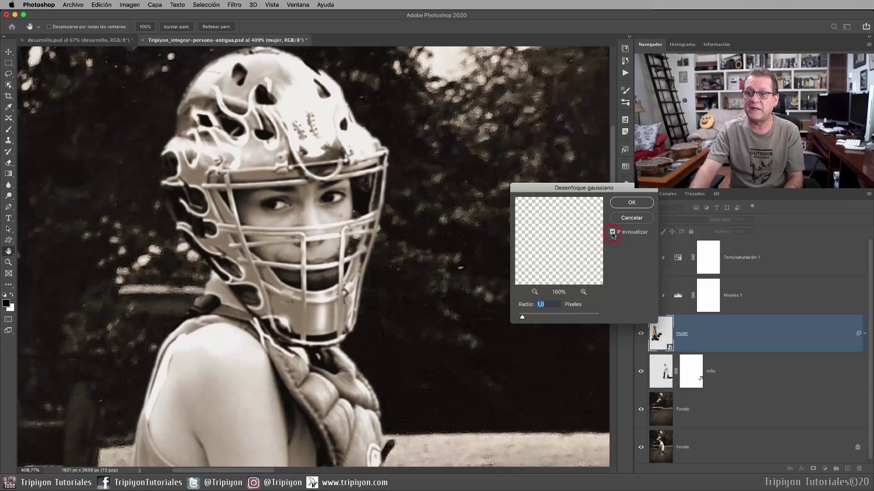
pyautogui.click(613, 232)
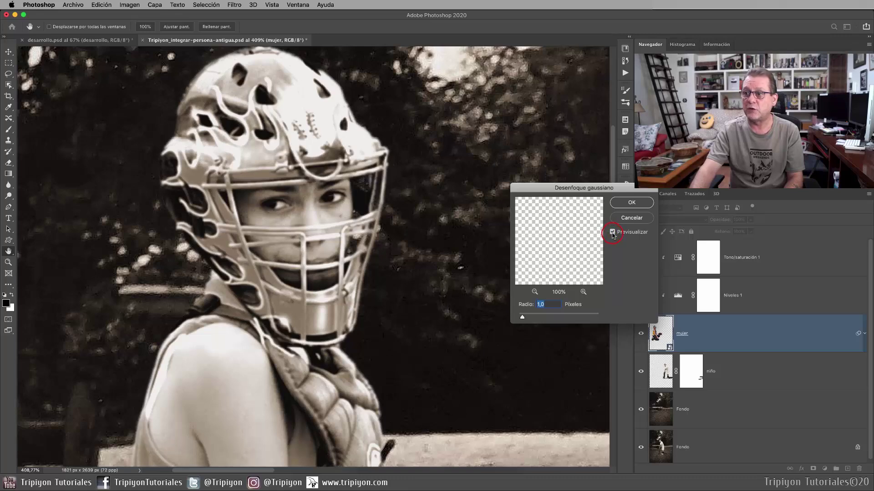
pyautogui.click(635, 202)
pyautogui.press('b')
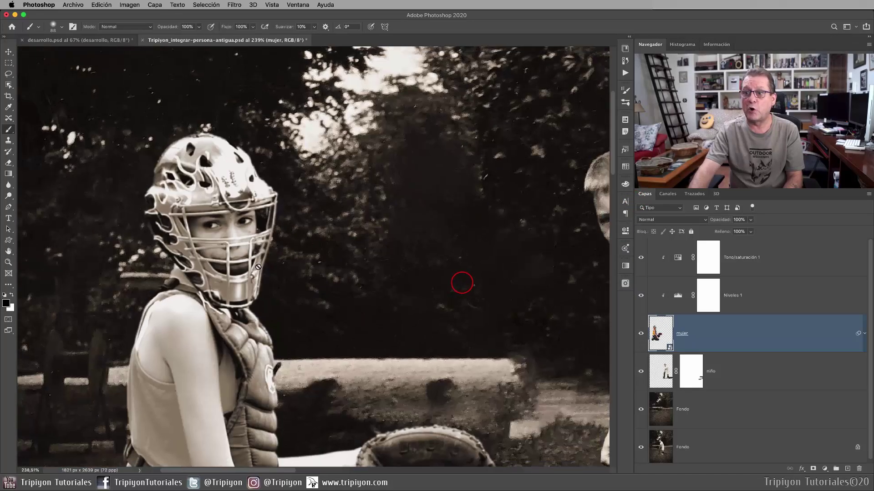
# Reveal the Gaussian Blur smart filter under the mujer layer and bring up the Noise filters.
pyautogui.moveTo(460, 283)
pyautogui.mouseDown()
pyautogui.moveTo(356, 296)
pyautogui.moveTo(288, 233)
pyautogui.mouseUp()
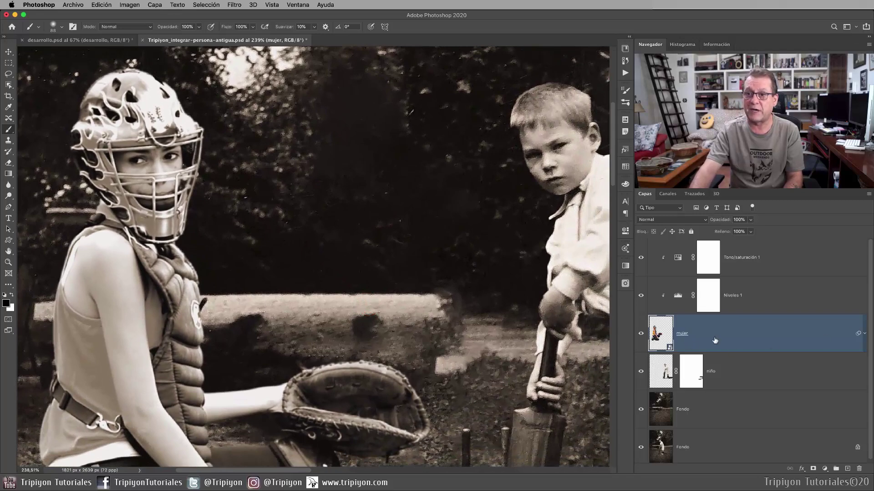
pyautogui.click(864, 334)
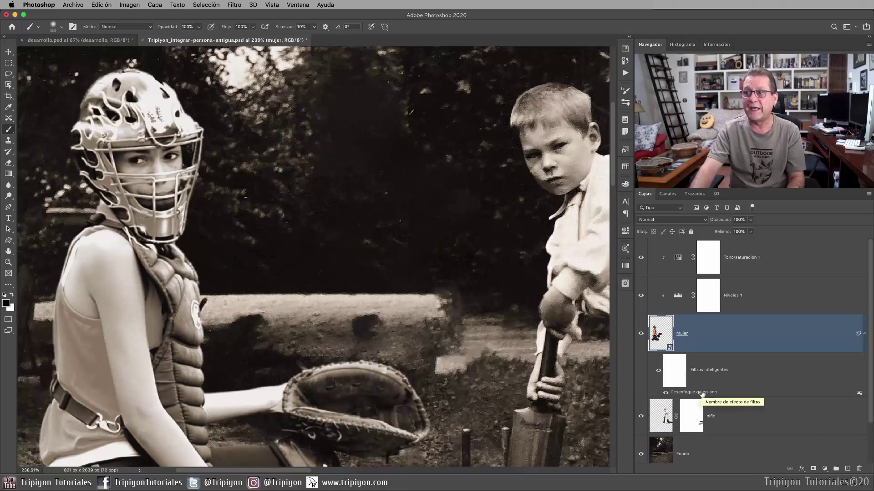
pyautogui.scroll(2, 323, 218)
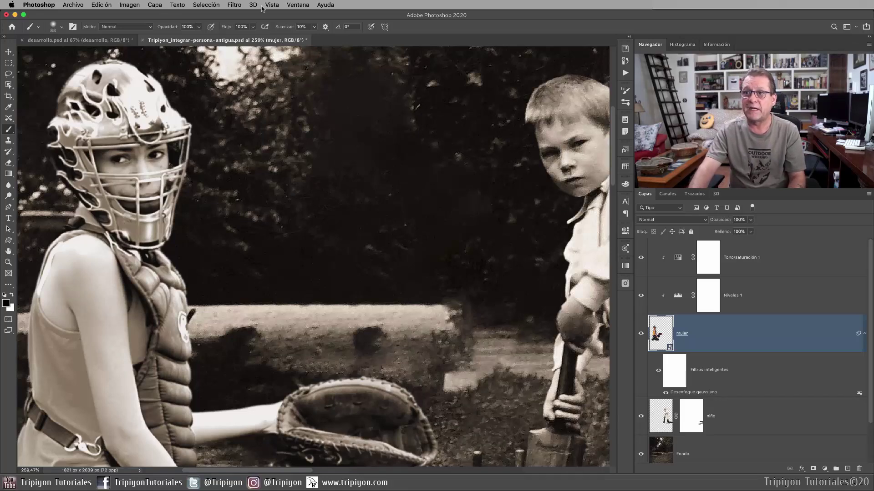
pyautogui.click(234, 5)
pyautogui.moveTo(241, 179)
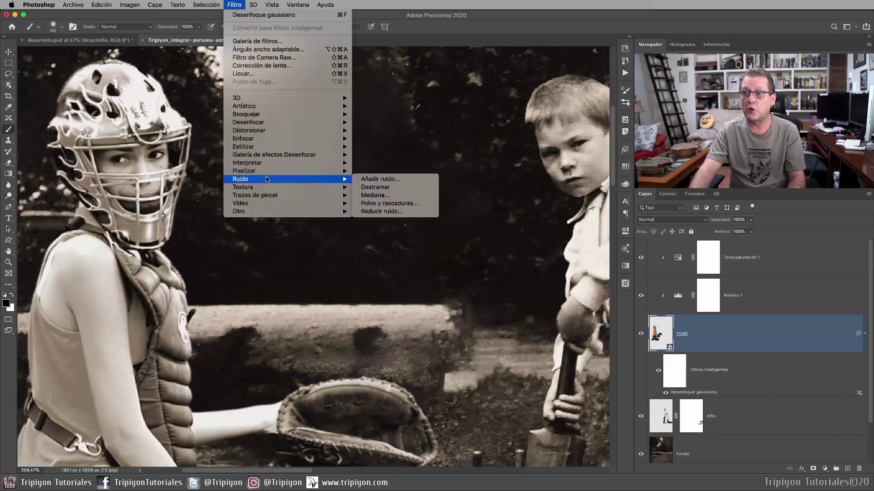
# Add 3% monochromatic Gaussian noise to the catcher as a smart filter.
pyautogui.click(378, 179)
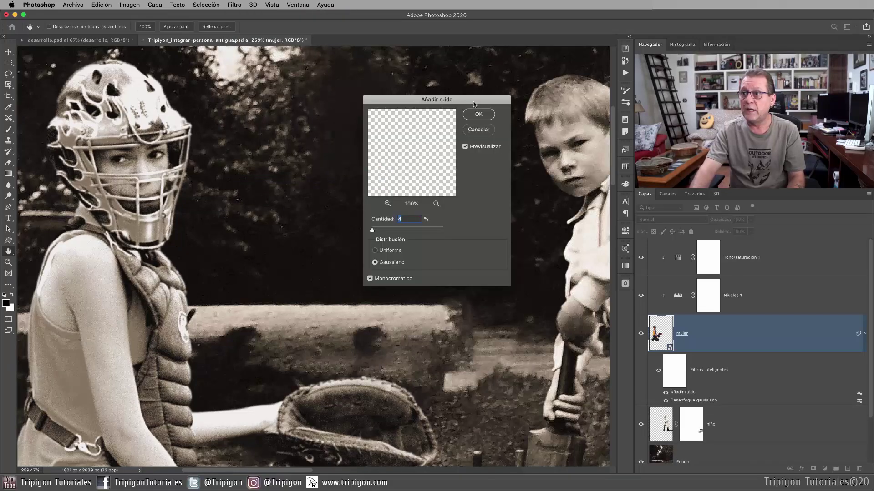
pyautogui.moveTo(439, 106); pyautogui.dragTo(405, 112)
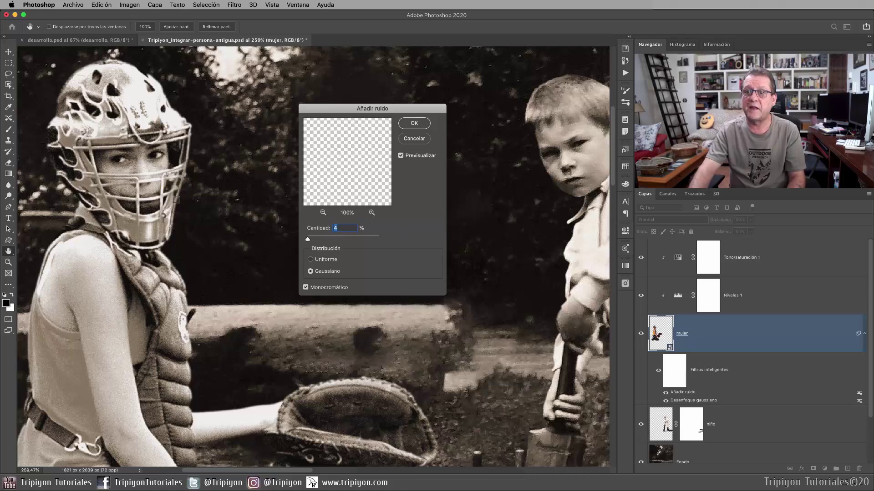
pyautogui.scroll(3, 139, 165)
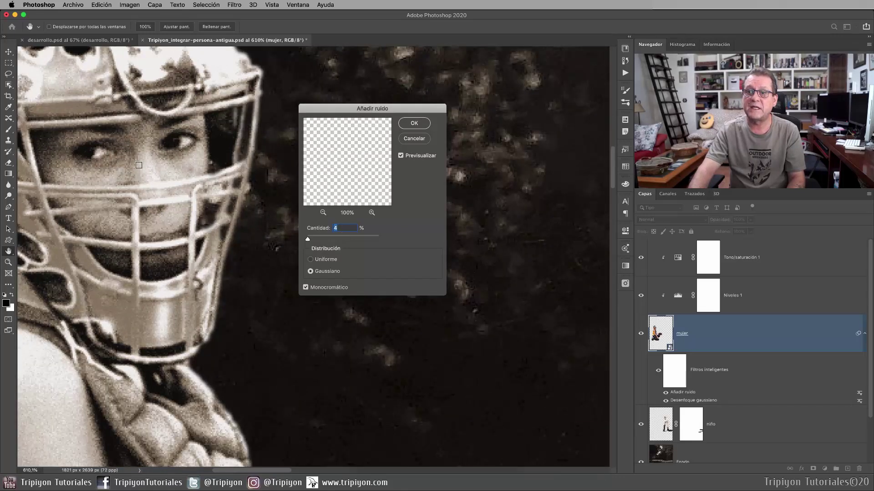
pyautogui.scroll(-2, 139, 165)
pyautogui.scroll(-2, 139, 165)
pyautogui.scroll(5, 139, 165)
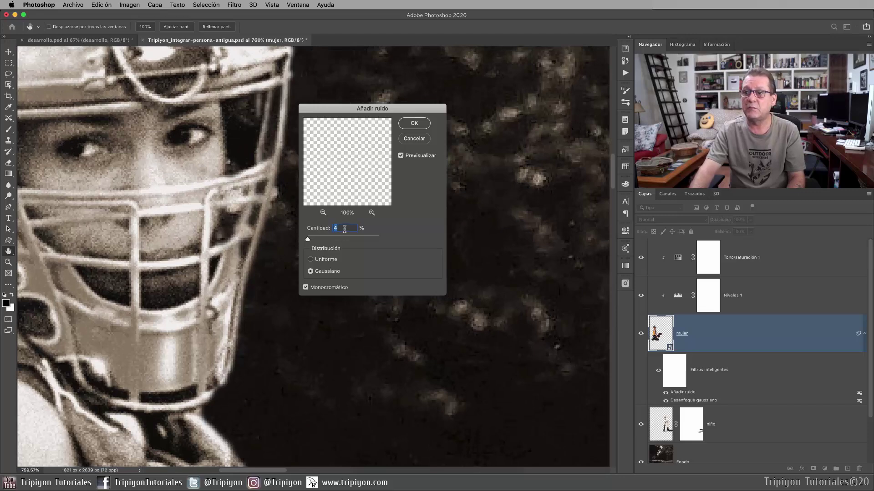
pyautogui.write('3')
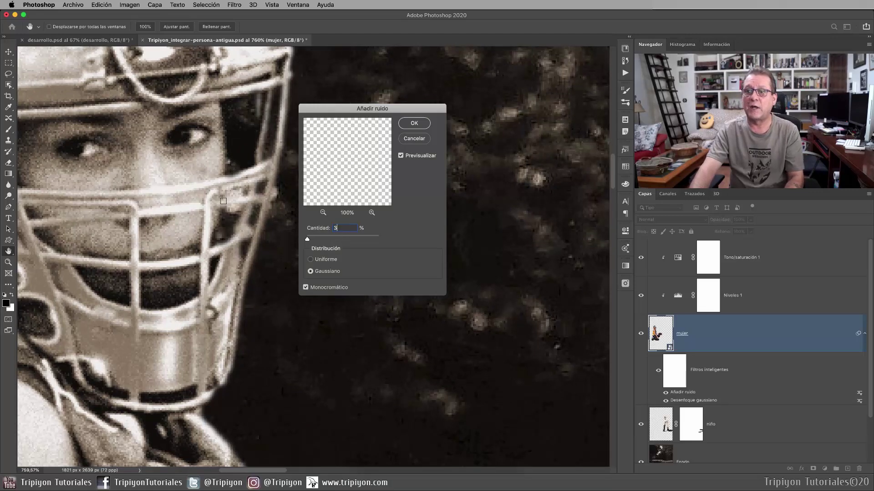
pyautogui.scroll(-2, 223, 201)
pyautogui.scroll(-1, 223, 200)
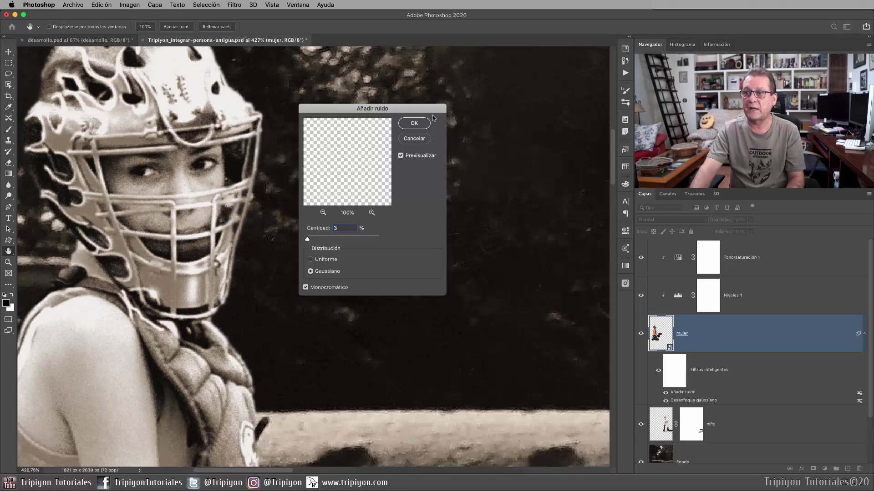
pyautogui.scroll(-3, 228, 206)
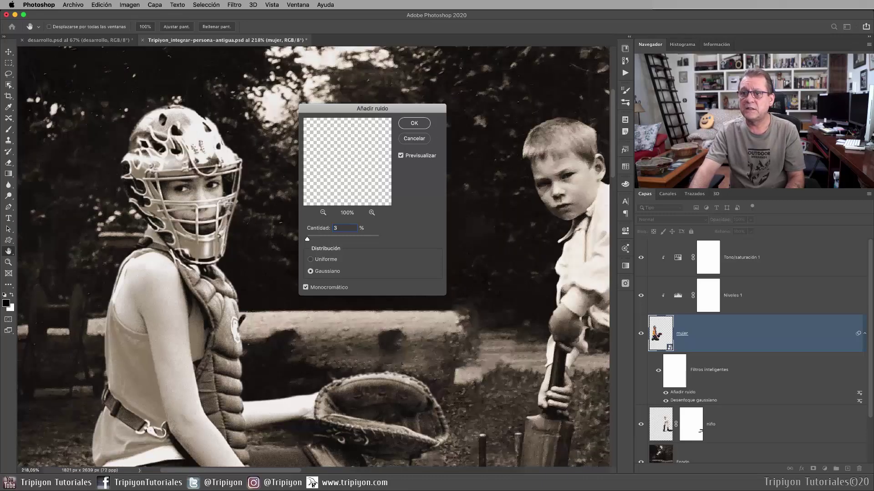
pyautogui.click(414, 123)
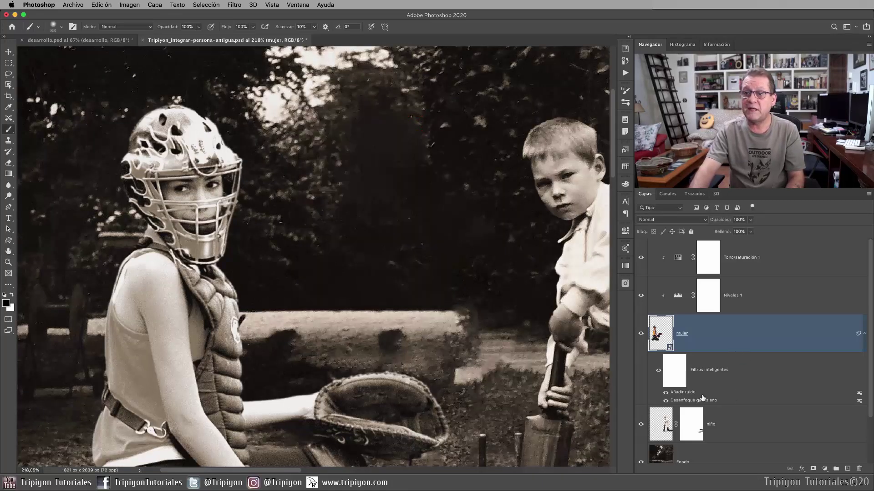
# Zoom in to inspect the grain on the catcher's helmet.
pyautogui.scroll(1, 243, 240)
pyautogui.scroll(2, 243, 240)
pyautogui.scroll(1, 242, 241)
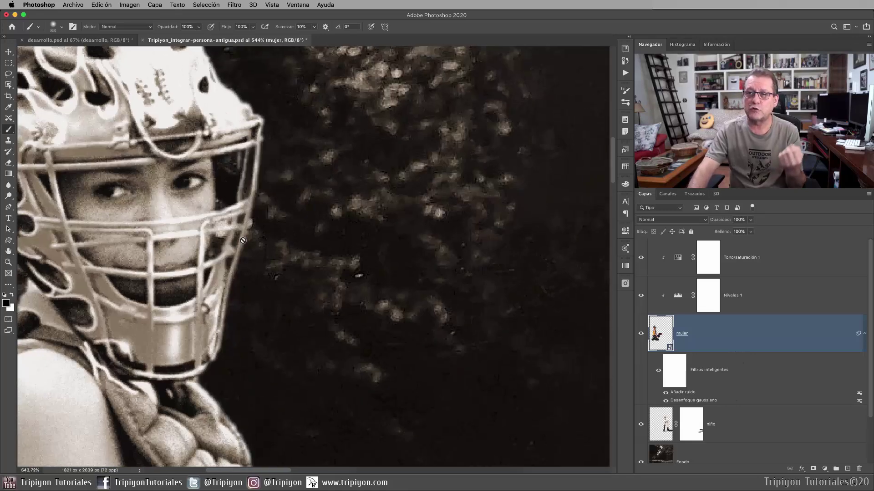
pyautogui.moveTo(207, 224); pyautogui.dragTo(309, 245)
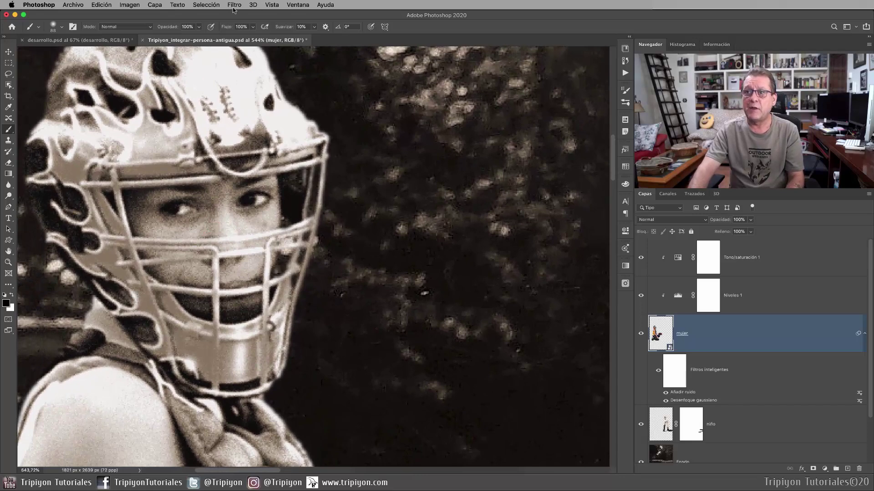
pyautogui.click(234, 6)
pyautogui.moveTo(248, 121)
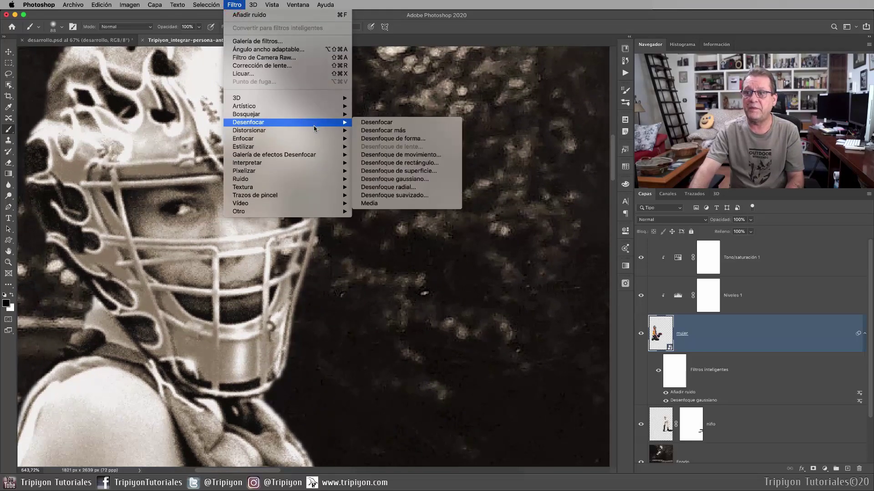
# Apply a Cristal filter with distortion 1, smoothness 2, Frosted texture and 70% scale.
pyautogui.click(415, 141)
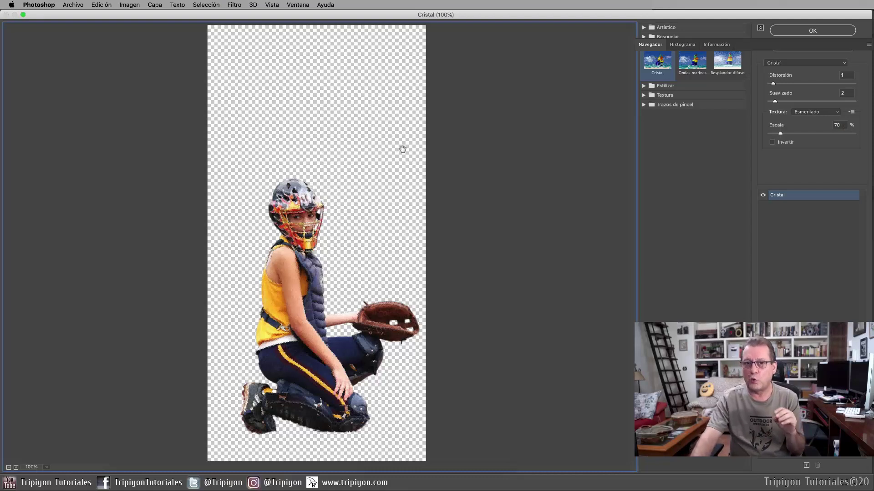
pyautogui.scroll(2, 310, 193)
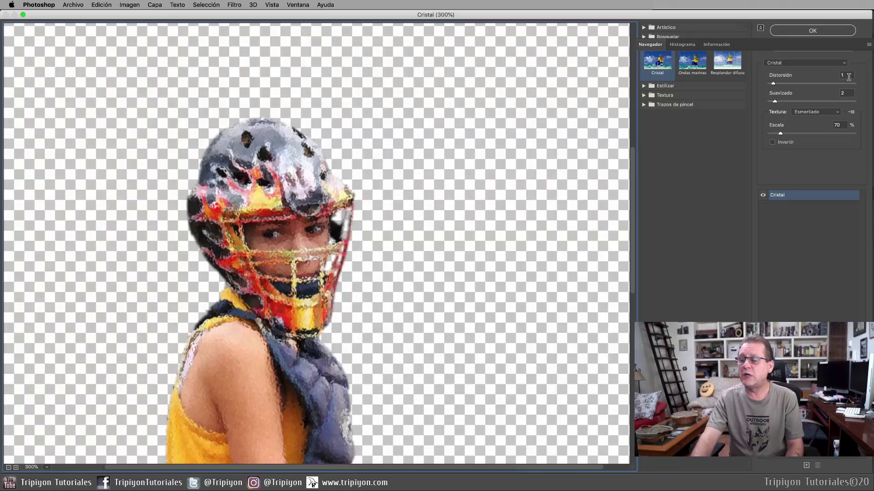
pyautogui.moveTo(770, 83); pyautogui.dragTo(768, 84)
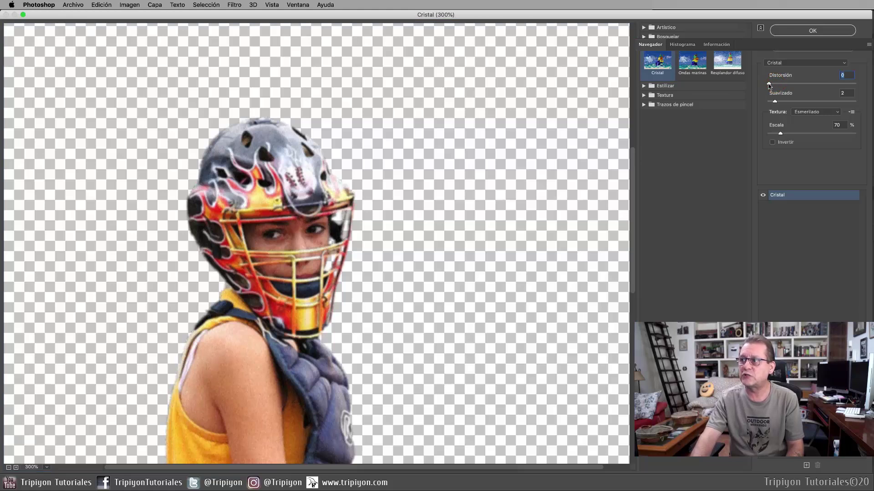
pyautogui.moveTo(767, 84); pyautogui.dragTo(773, 85)
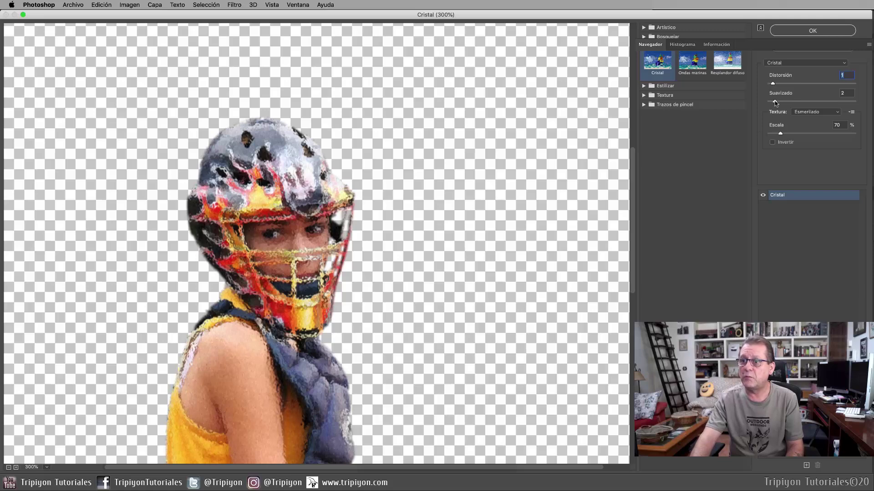
pyautogui.click(775, 102)
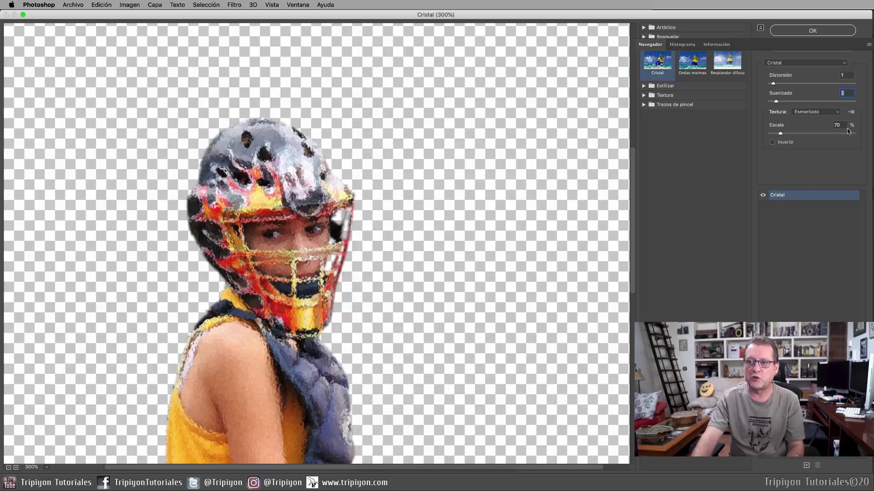
pyautogui.click(828, 30)
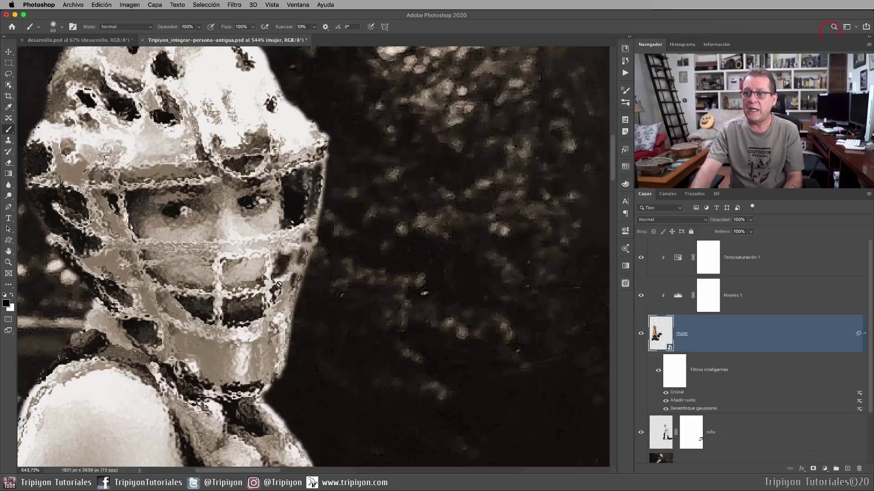
pyautogui.scroll(-1, 158, 327)
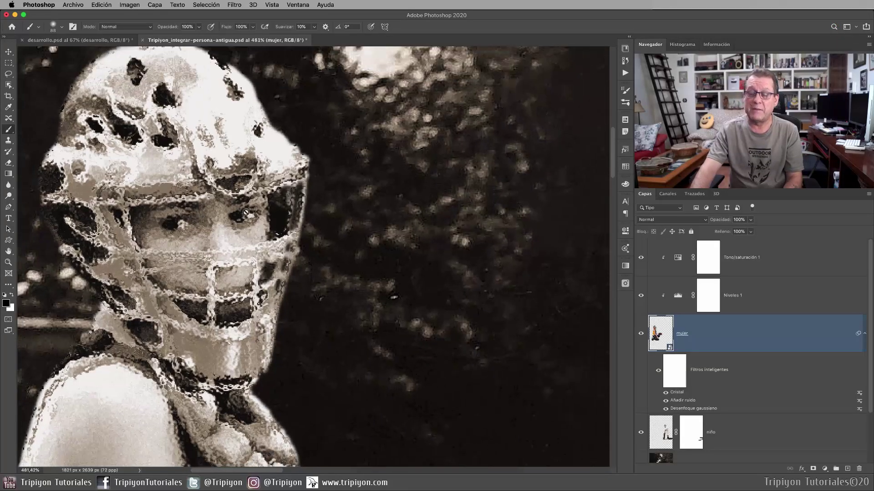
pyautogui.hscroll(-5, 245, 212)
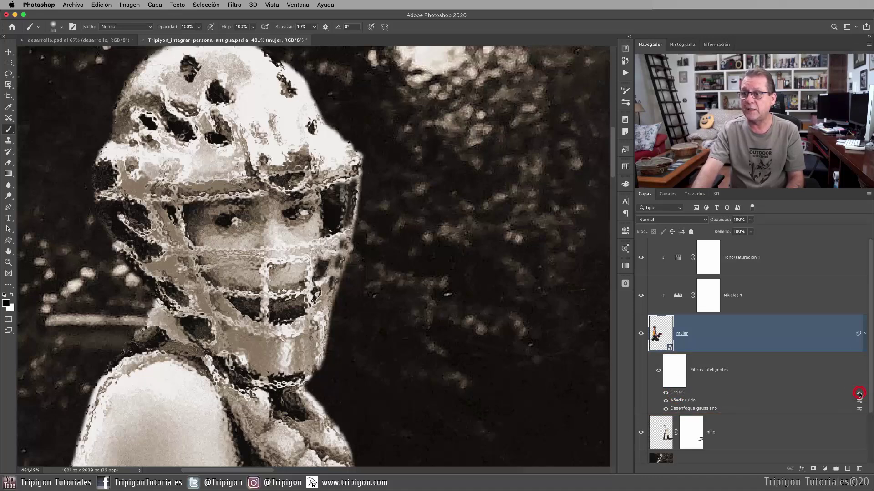
# Set the Cristal smart filter's blending opacity to 38%.
pyautogui.doubleClick(860, 395)
pyautogui.moveTo(626, 181); pyautogui.dragTo(535, 200)
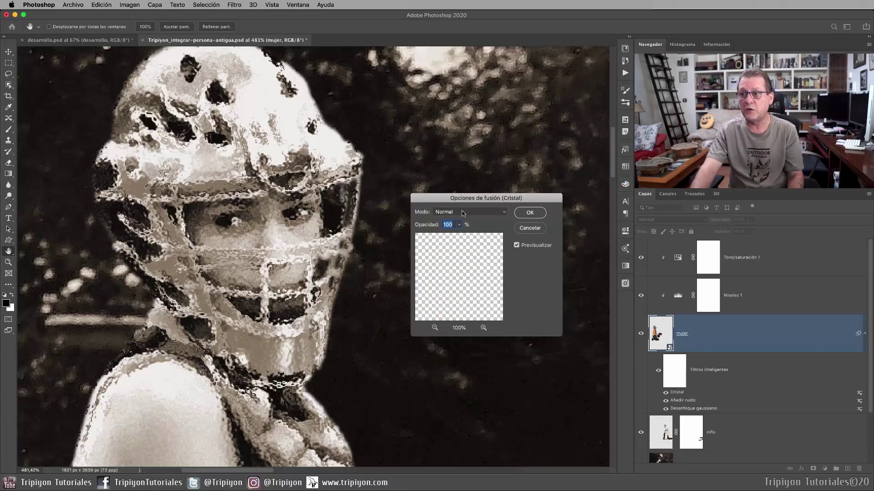
pyautogui.click(459, 224)
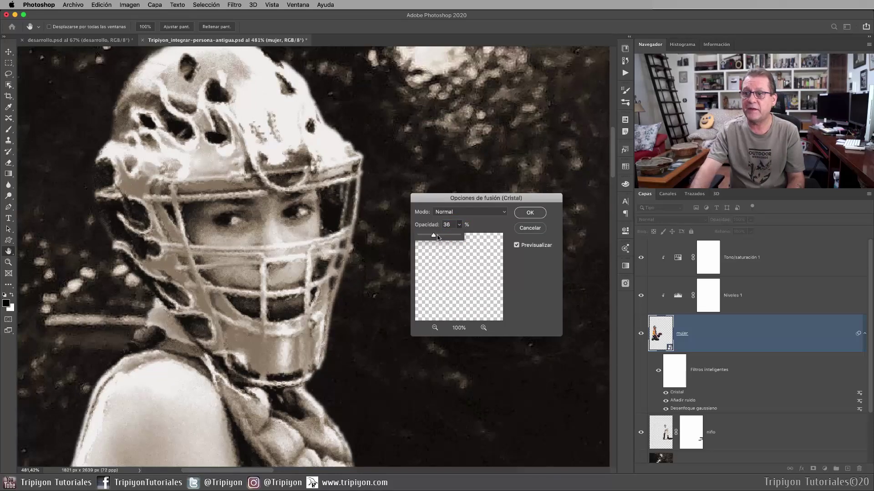
pyautogui.moveTo(437, 236); pyautogui.dragTo(434, 235)
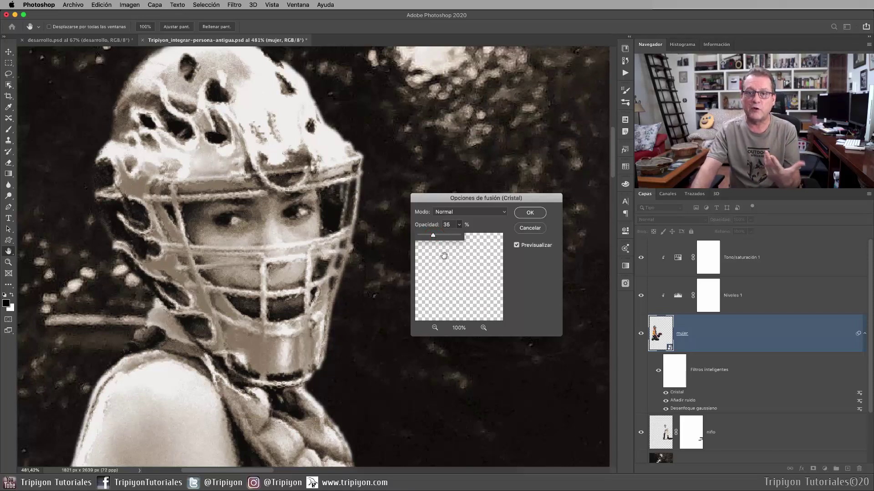
pyautogui.click(517, 246)
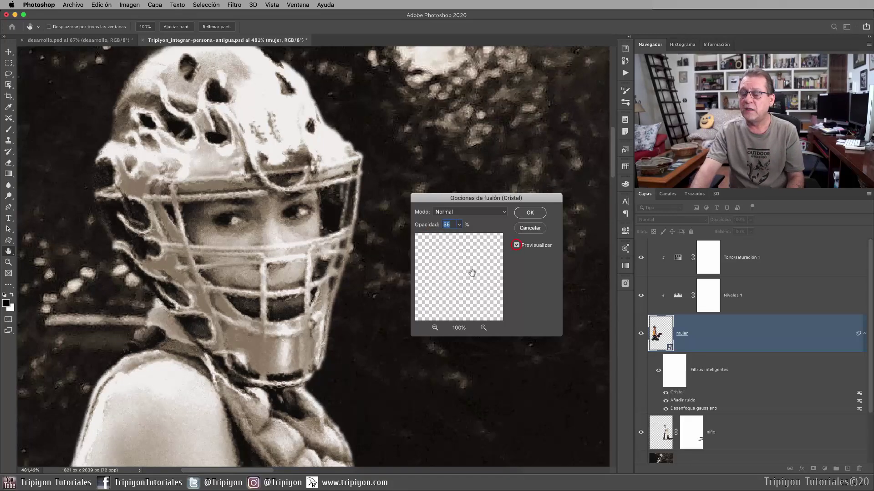
pyautogui.click(459, 225)
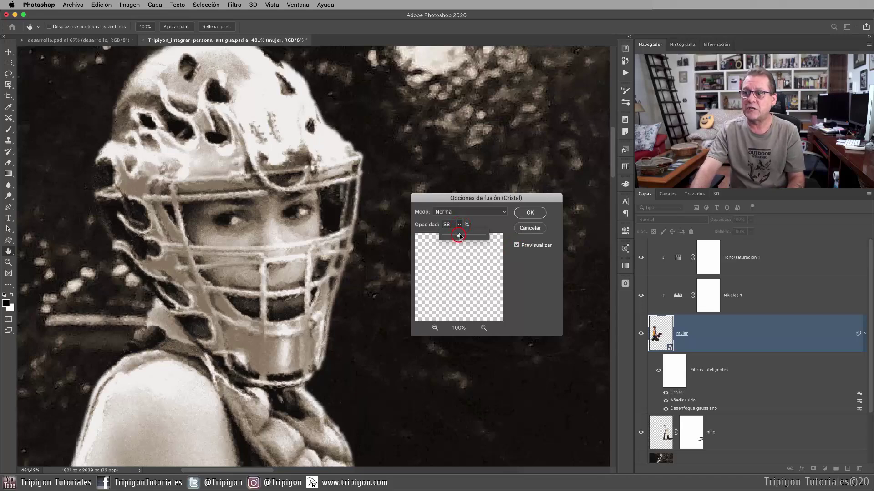
pyautogui.click(522, 216)
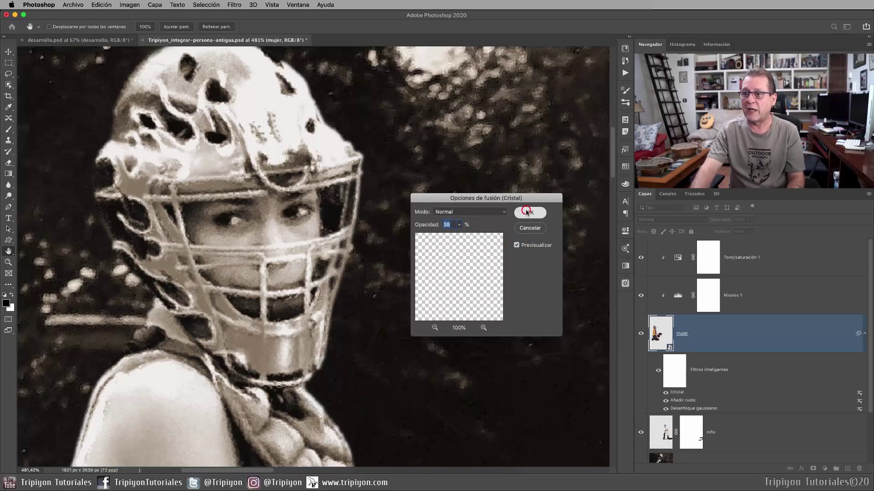
pyautogui.scroll(-5, 415, 260)
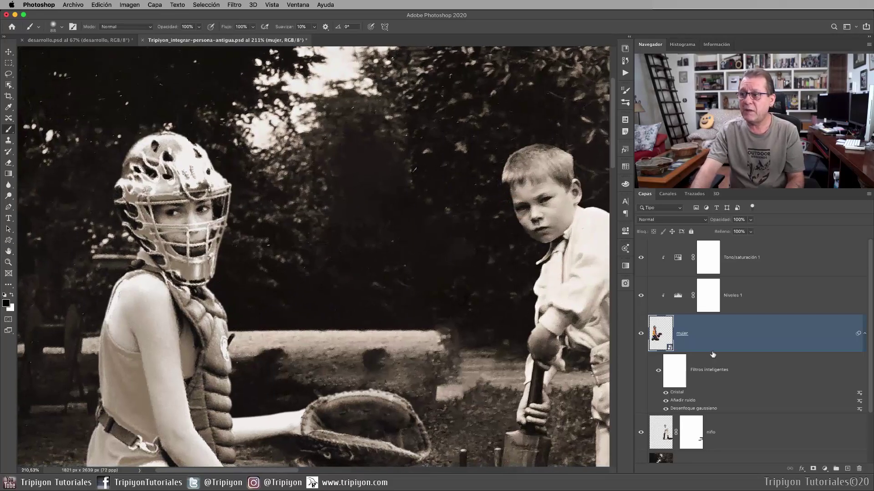
pyautogui.scroll(2, 301, 237)
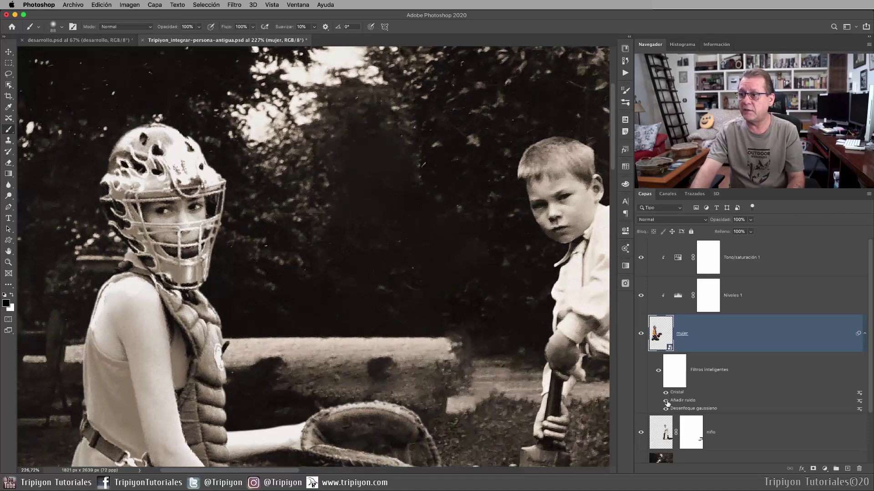
pyautogui.click(666, 393)
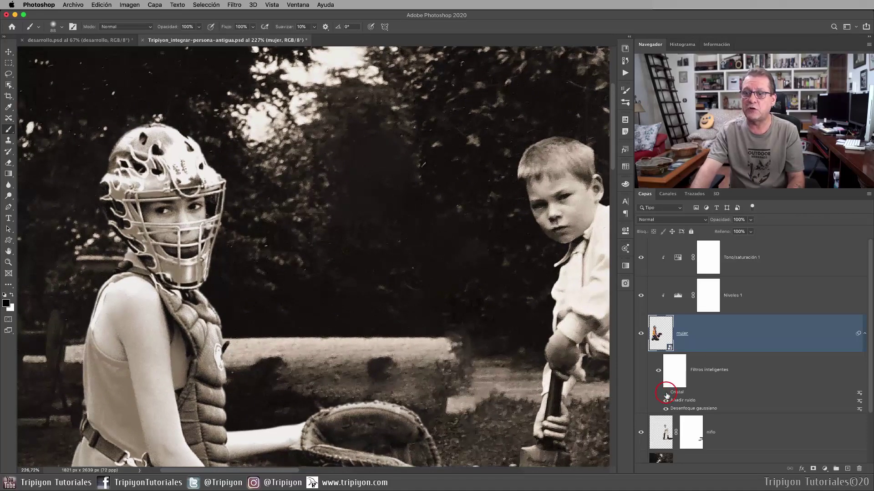
pyautogui.scroll(5, 180, 205)
pyautogui.click(666, 393)
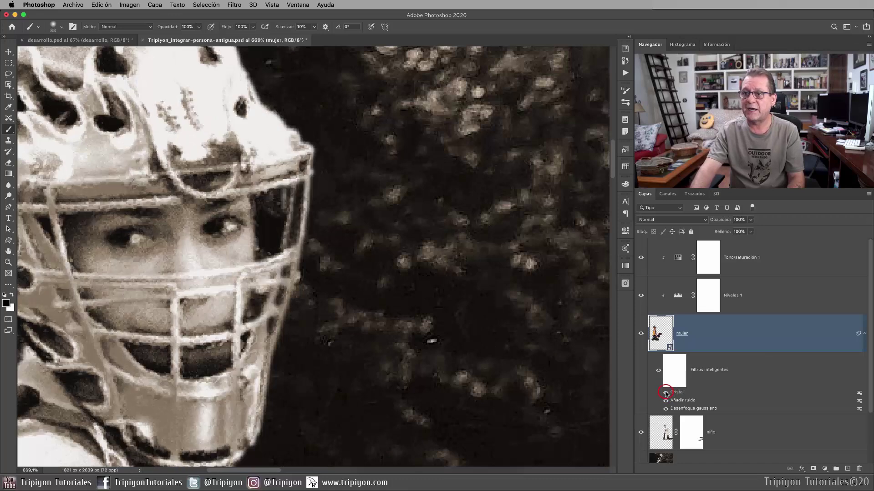
pyautogui.scroll(-2, 191, 237)
pyautogui.scroll(-2, 213, 232)
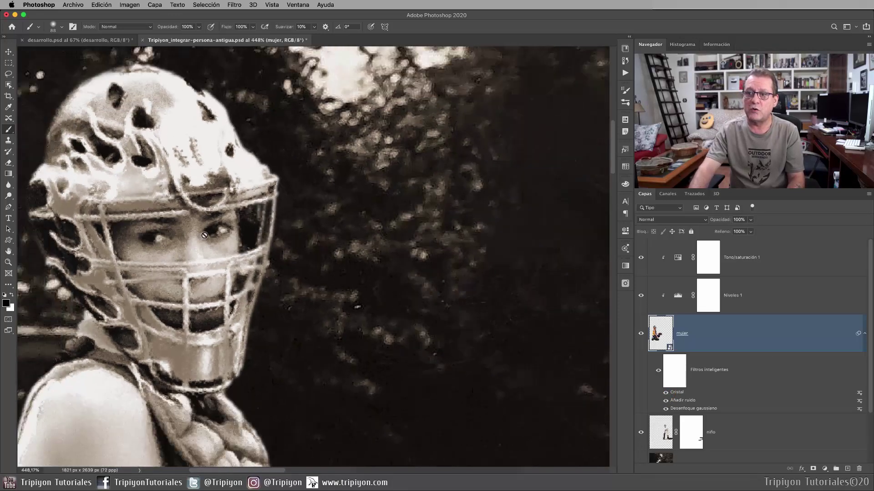
pyautogui.scroll(-2, 213, 231)
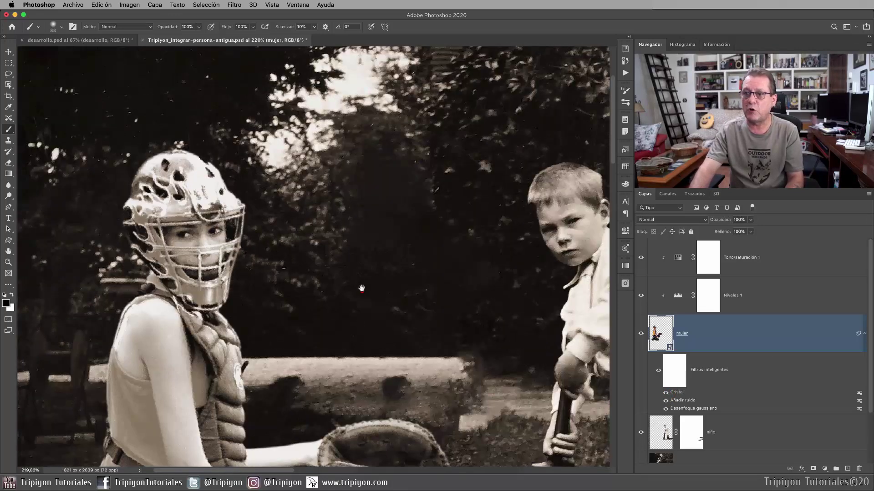
pyautogui.scroll(-1, 319, 254)
pyautogui.scroll(-1, 361, 289)
pyautogui.scroll(-1, 361, 288)
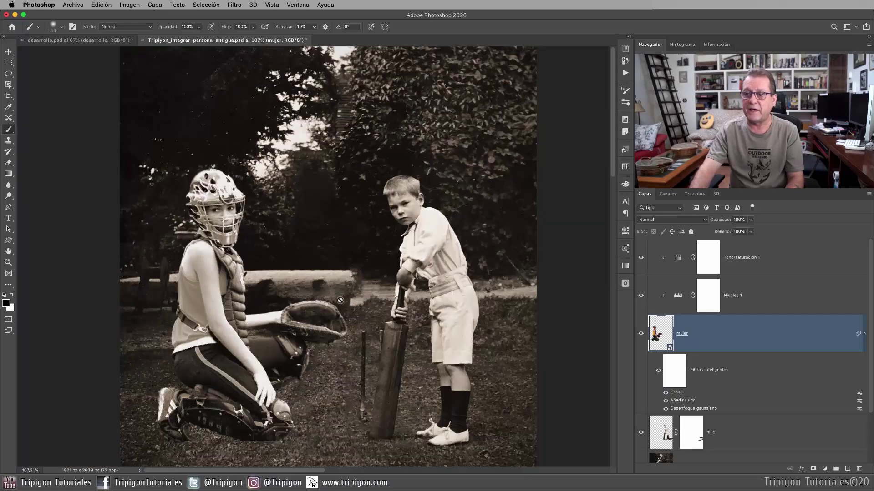
pyautogui.scroll(-2, 346, 305)
pyautogui.hscroll(3, 346, 305)
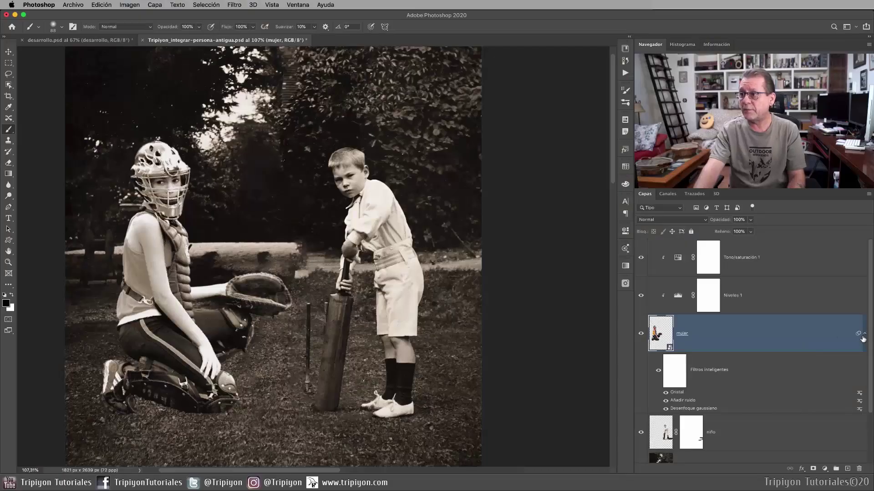
# Collapse the mujer layer's smart filter list in the Layers panel.
pyautogui.click(864, 335)
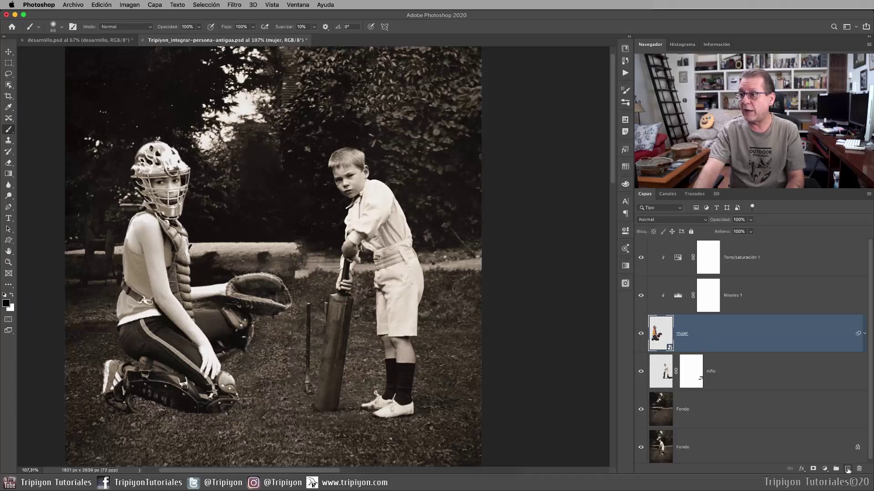
# Create a new layer named 'sombra' set to Multiply blending.
pyautogui.keyDown('super'); pyautogui.click(848, 470); pyautogui.keyUp('super')
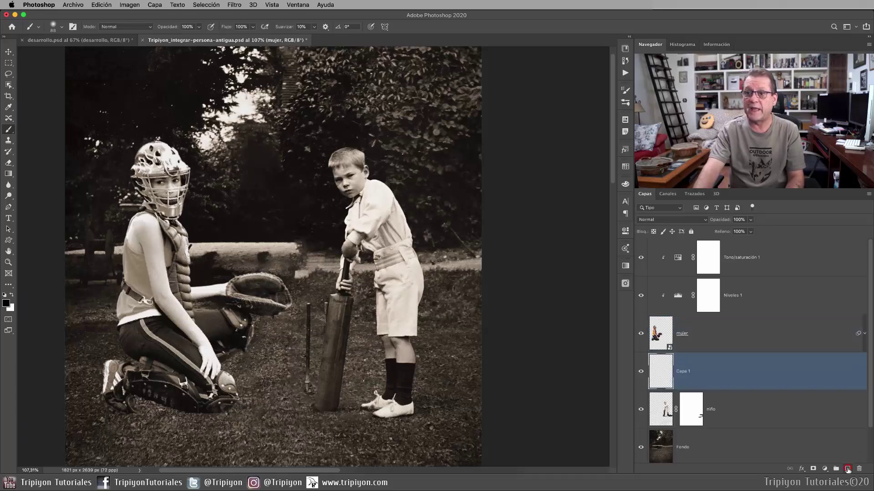
pyautogui.doubleClick(683, 371)
pyautogui.write('sombra')
pyautogui.press('Return')
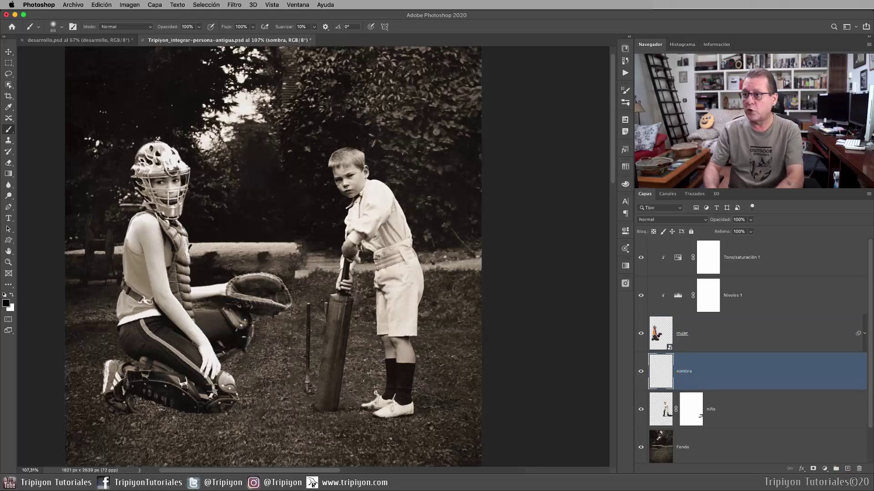
pyautogui.click(669, 220)
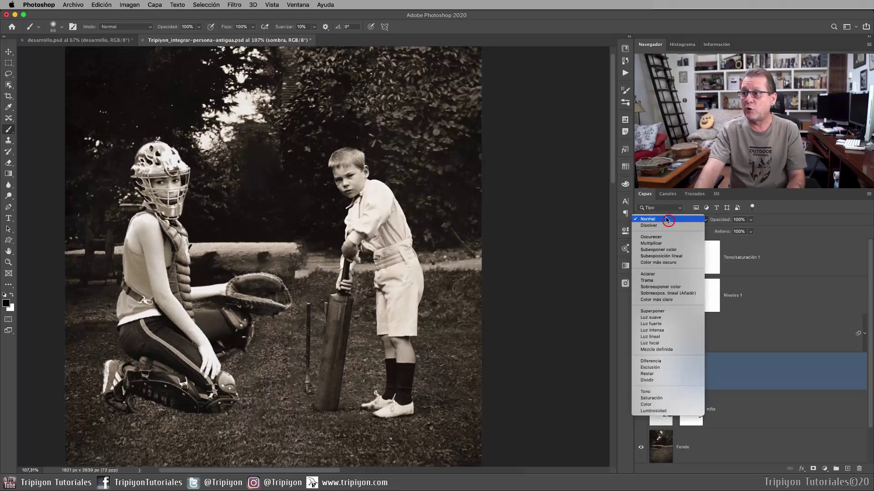
pyautogui.click(658, 244)
pyautogui.scroll(-2, 220, 313)
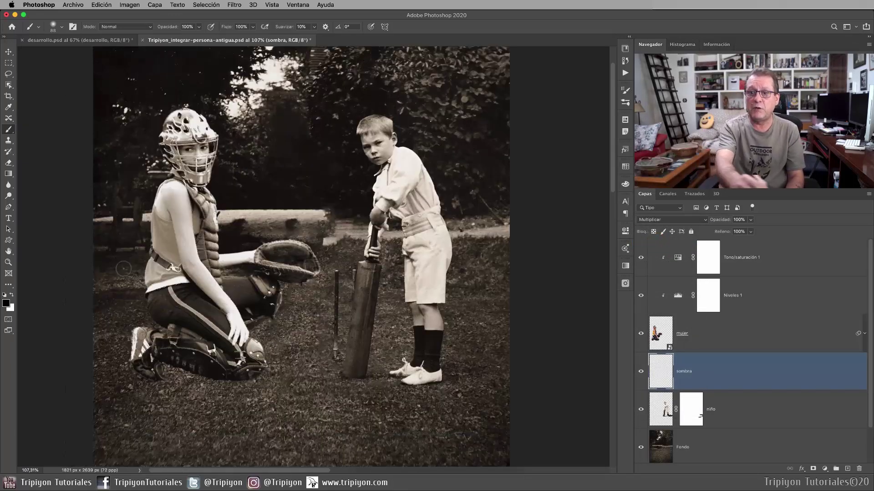
# Sample a dark brown painting colour from the photo and bring up the brush options.
pyautogui.click(6, 303)
pyautogui.click(312, 166)
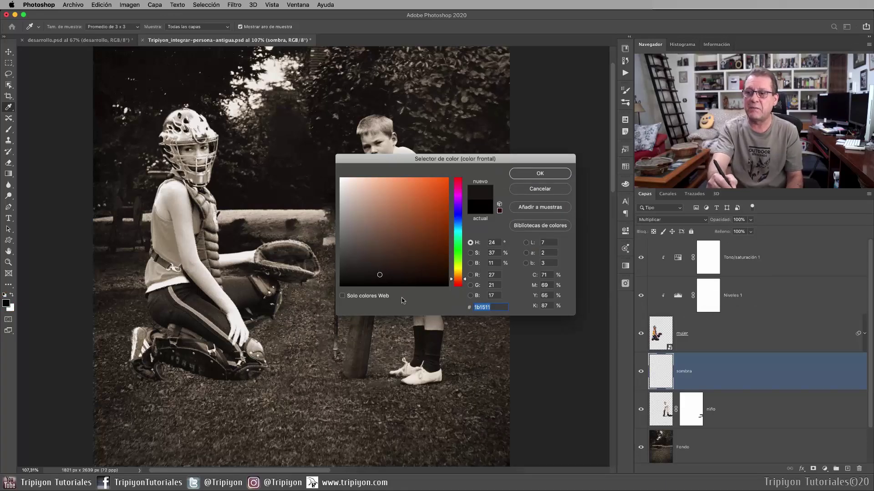
pyautogui.click(552, 173)
pyautogui.rightClick(250, 195)
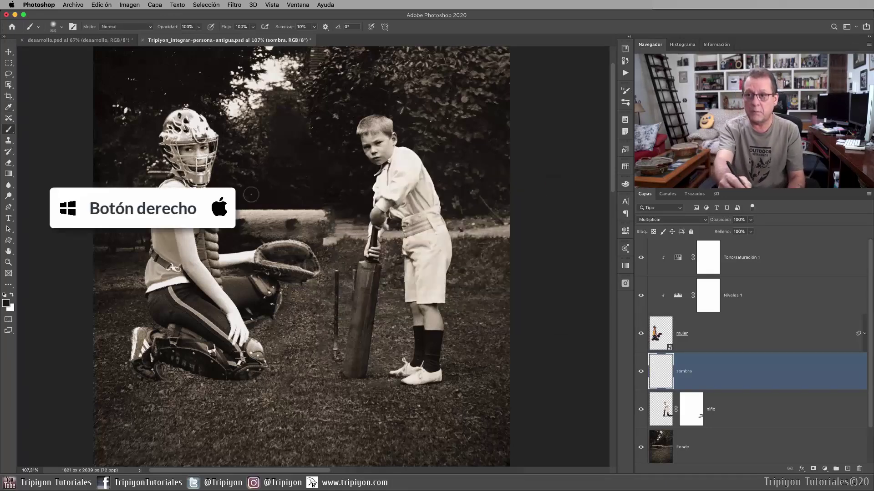
pyautogui.rightClick(235, 187)
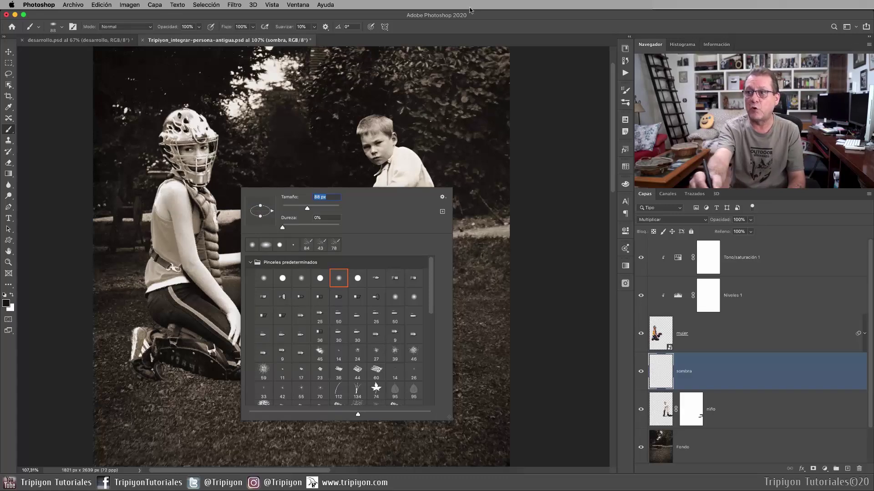
# Pan down to the grass below the catcher and enlarge the brush for a wide soft shadow.
pyautogui.press('Return')
pyautogui.moveTo(405, 383); pyautogui.dragTo(423, 319)
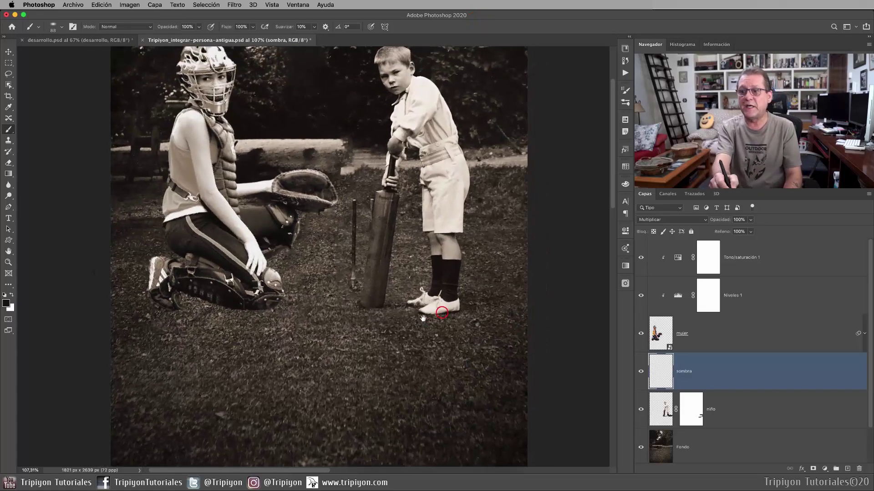
pyautogui.moveTo(172, 317)
pyautogui.keyDown('ctrl'); pyautogui.keyDown('alt'); pyautogui.mouseDown()
pyautogui.moveTo(216, 321)
pyautogui.moveTo(177, 308)
pyautogui.mouseUp(); pyautogui.keyUp('alt'); pyautogui.keyUp('ctrl')
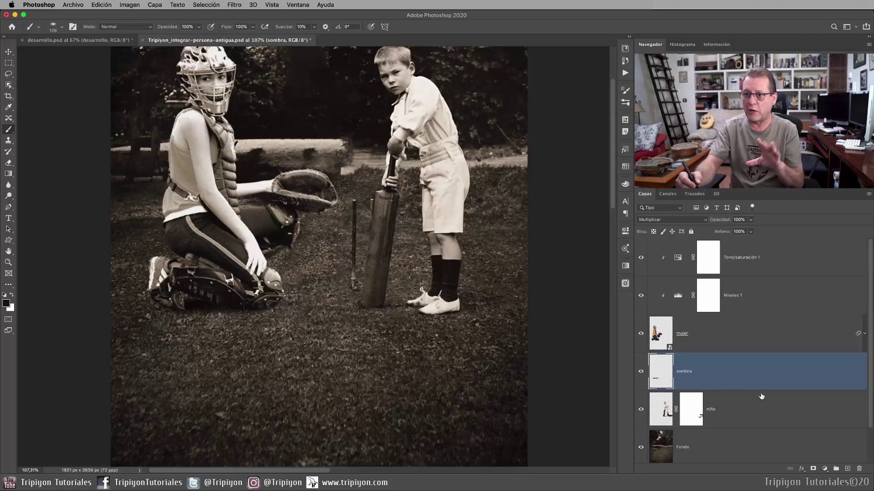
# Add a new layer named 'sombra 2' with Multiply blending.
pyautogui.click(847, 469)
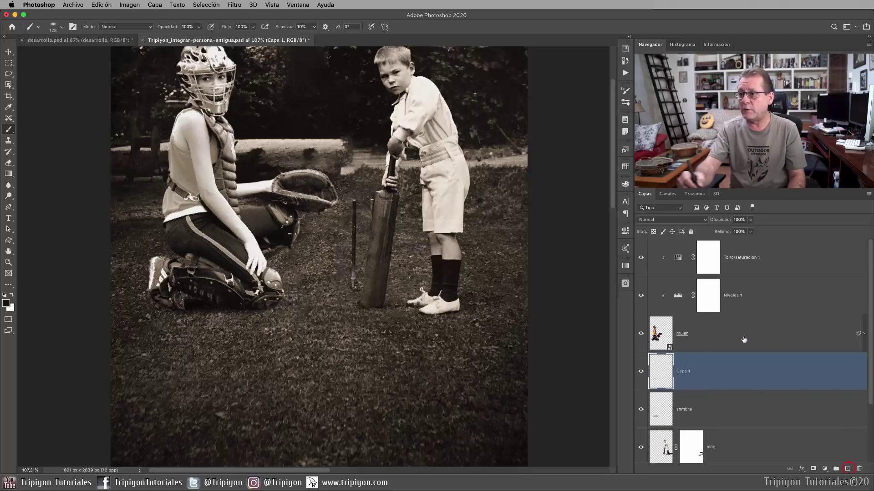
pyautogui.doubleClick(683, 371)
pyautogui.write('sombra 2')
pyautogui.press('Return')
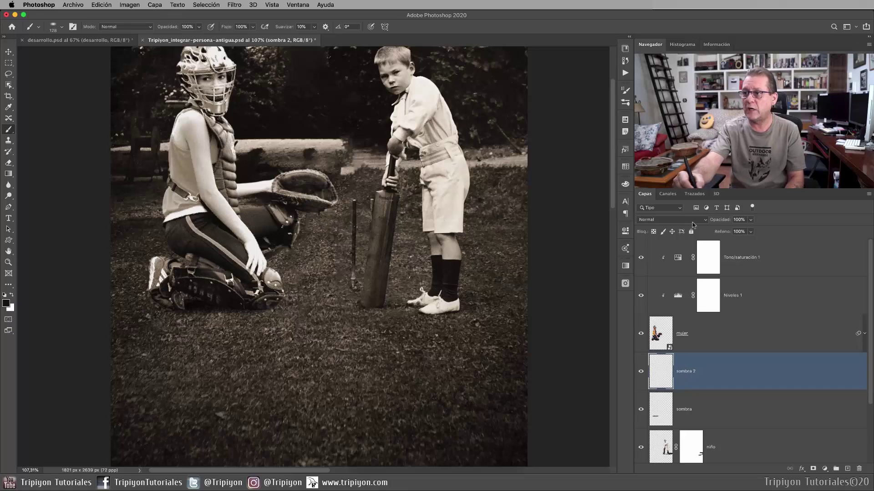
pyautogui.click(667, 220)
pyautogui.click(650, 243)
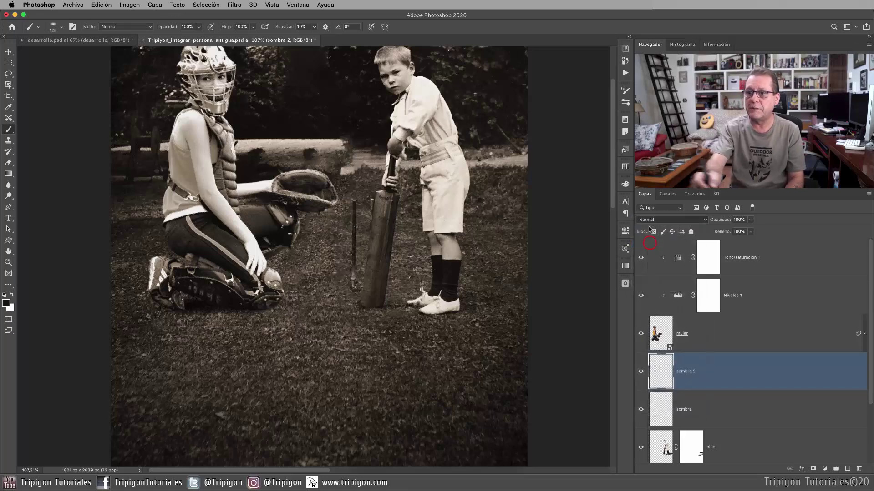
# Paint a dark shadow between the catcher's foot and the bat, faded to 43% opacity.
pyautogui.moveTo(294, 304); pyautogui.dragTo(346, 296)
pyautogui.moveTo(286, 284); pyautogui.dragTo(355, 300)
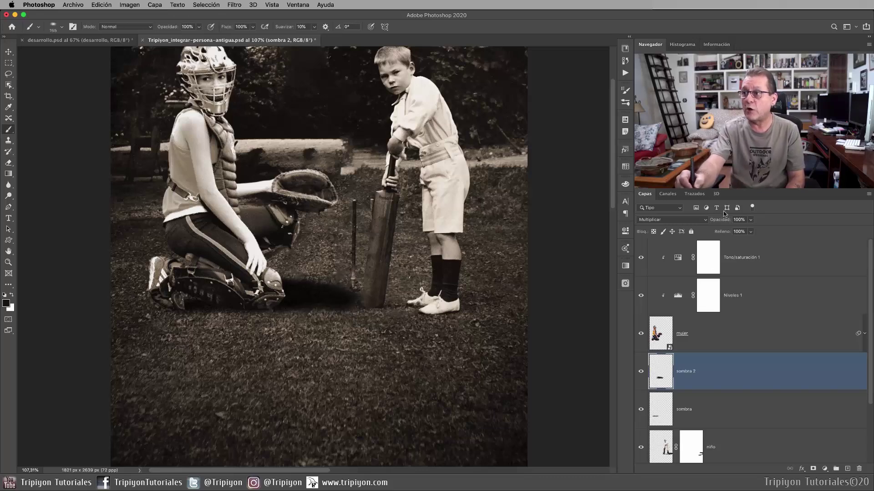
pyautogui.moveTo(725, 221); pyautogui.dragTo(717, 222)
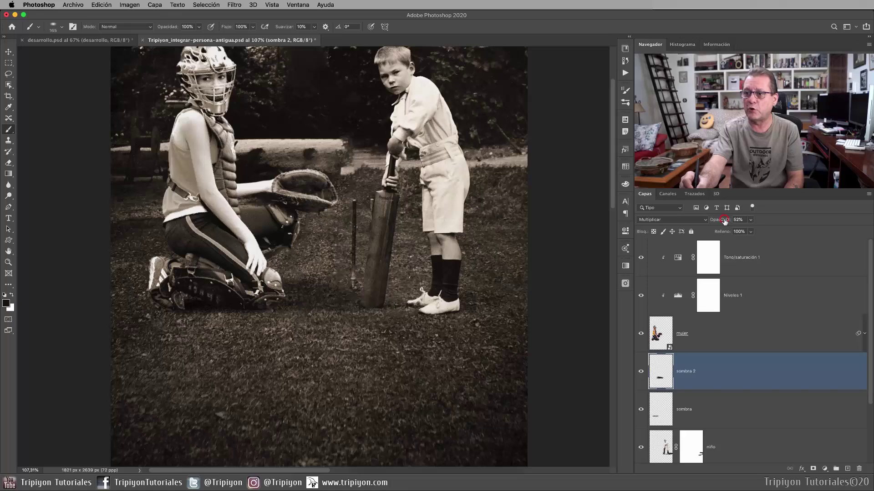
pyautogui.moveTo(725, 221); pyautogui.dragTo(721, 224)
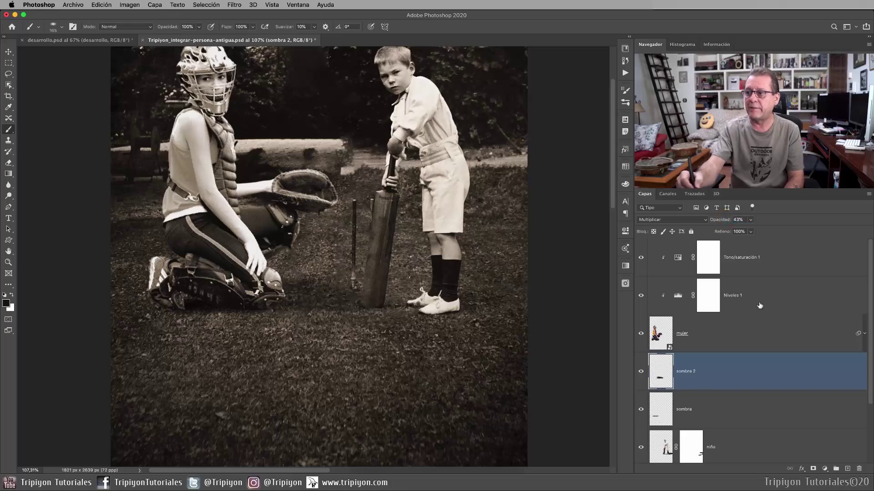
pyautogui.click(719, 411)
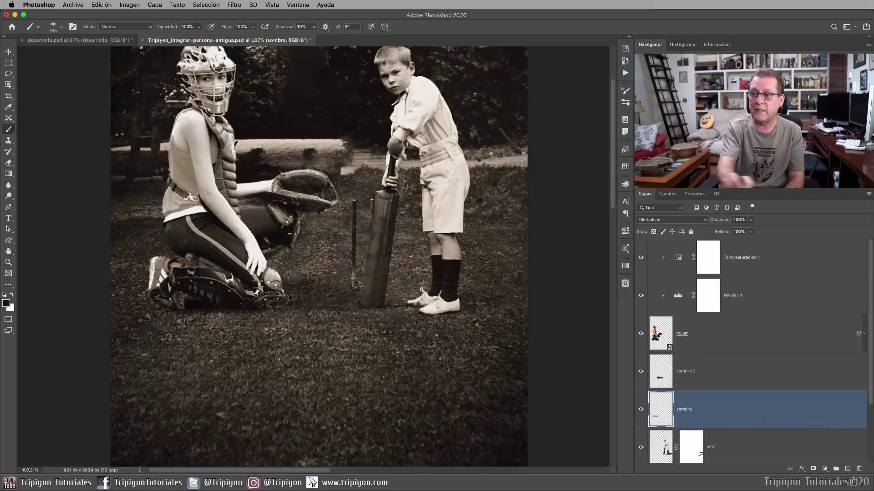
# Lower the sombra layer to 81% opacity, then return to sombra 2 with the brush.
pyautogui.moveTo(727, 222); pyautogui.dragTo(725, 224)
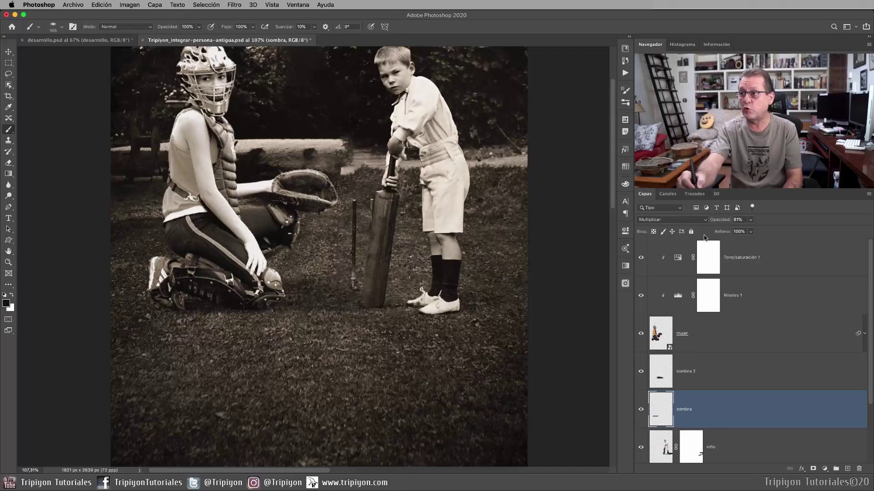
pyautogui.click(741, 375)
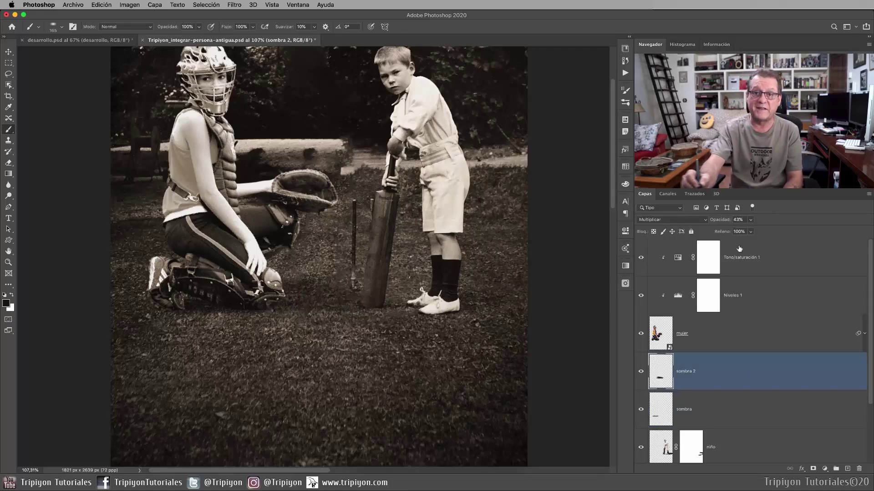
pyautogui.press('e')
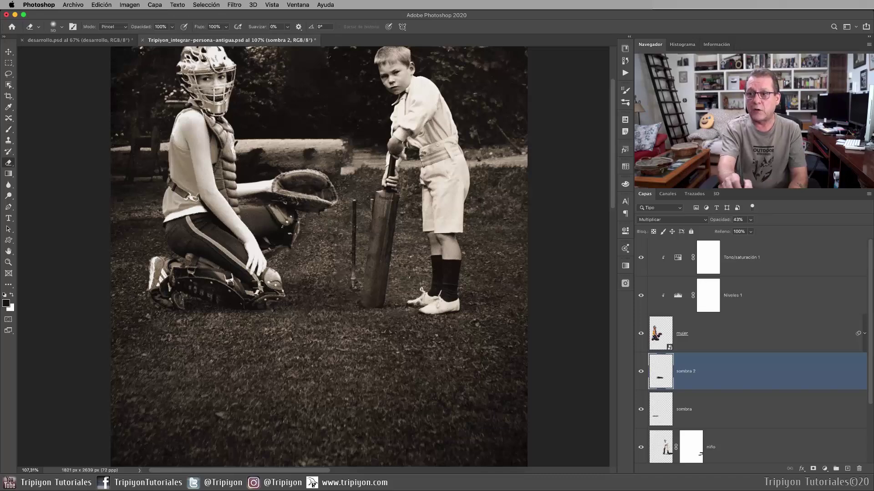
pyautogui.press('b')
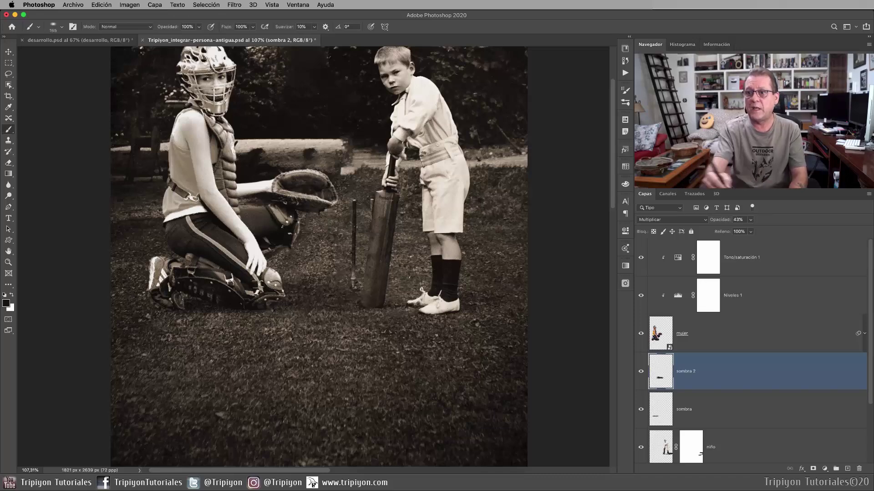
# View the full composite at Print Size.
pyautogui.scroll(-3, 337, 300)
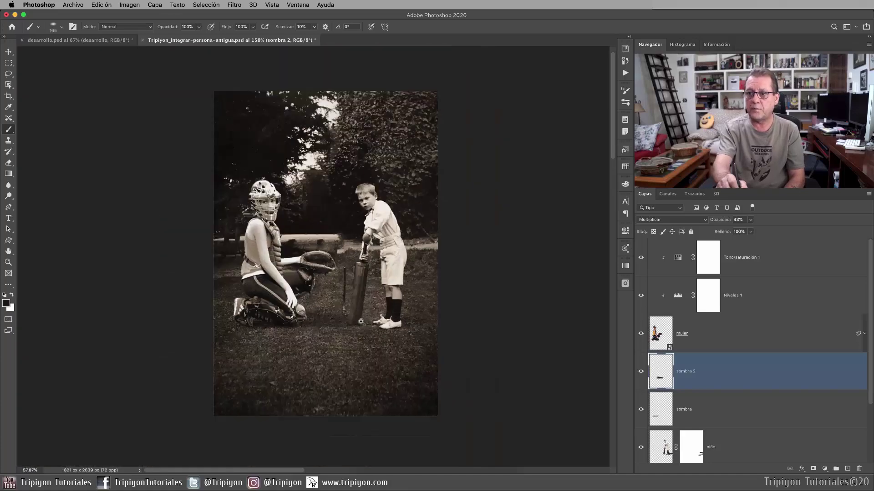
pyautogui.rightClick(345, 275)
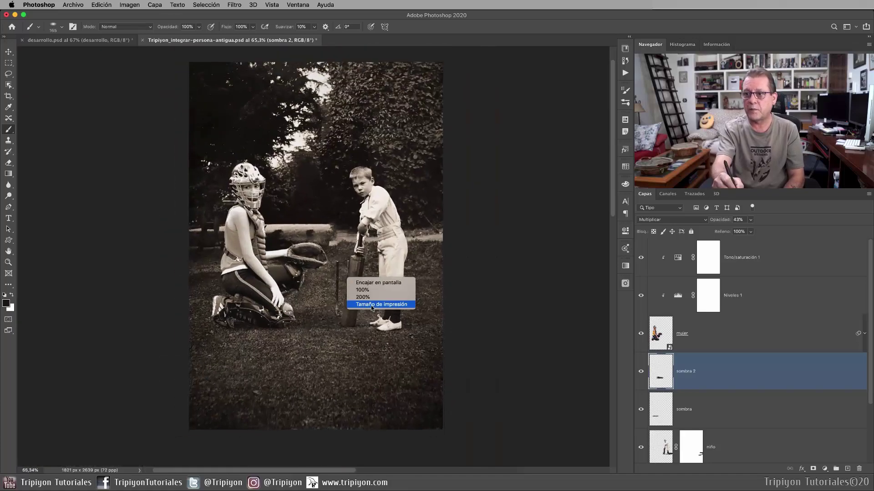
pyautogui.click(380, 305)
pyautogui.scroll(-2, 802, 358)
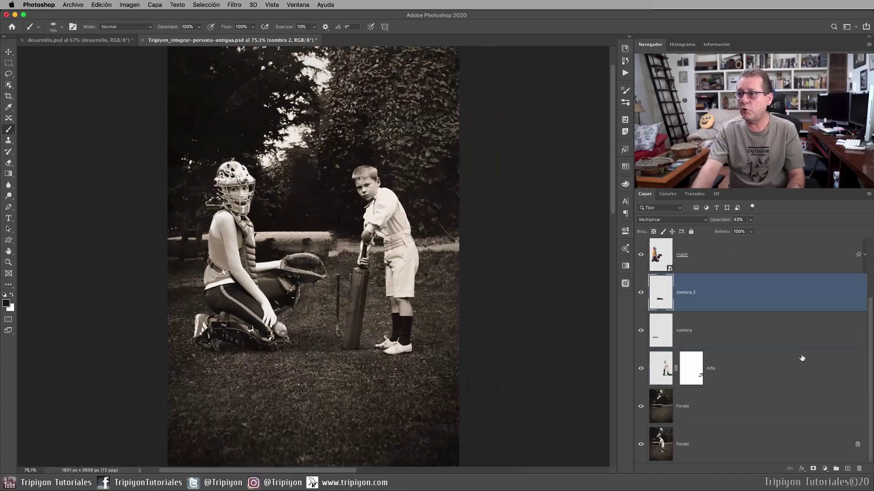
pyautogui.scroll(2, 801, 350)
pyautogui.doubleClick(678, 297)
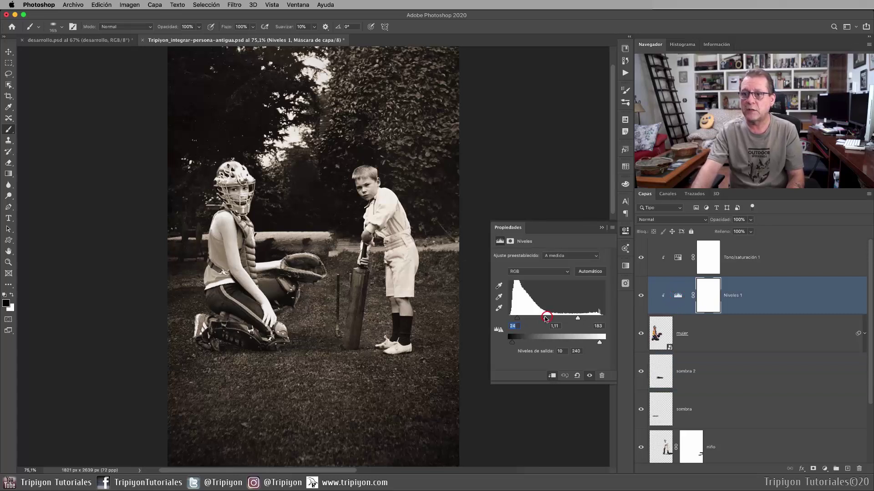
pyautogui.click(625, 232)
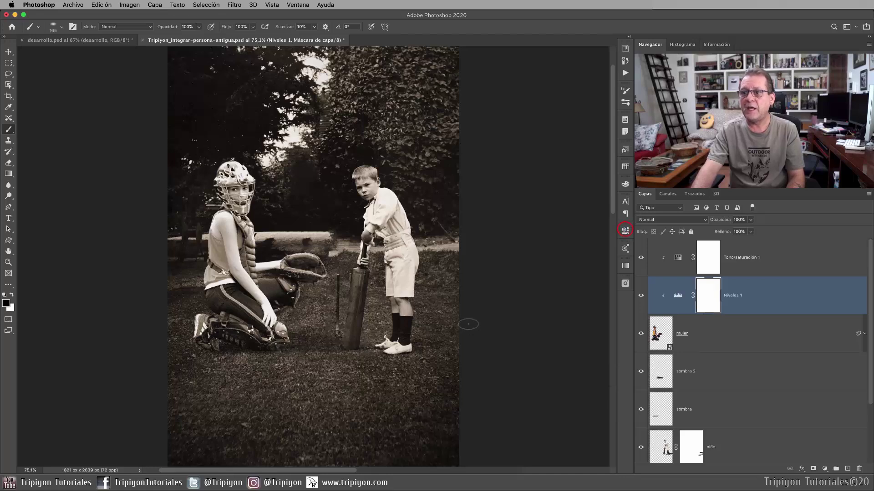